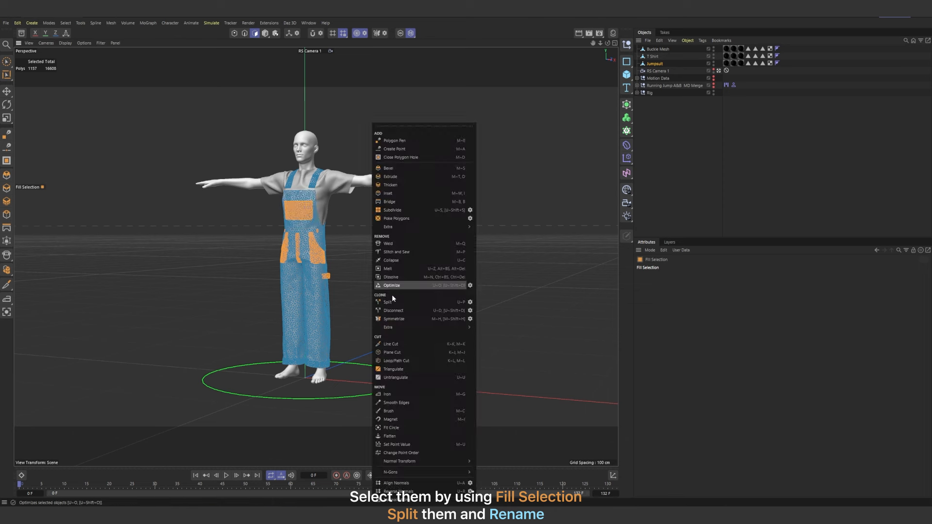
- Split the selected pocket polygons off the Jumpsuit into their own object and rename it Pockets
click(392, 306)
double_click(656, 71)
text(Pockets)
click(687, 71)
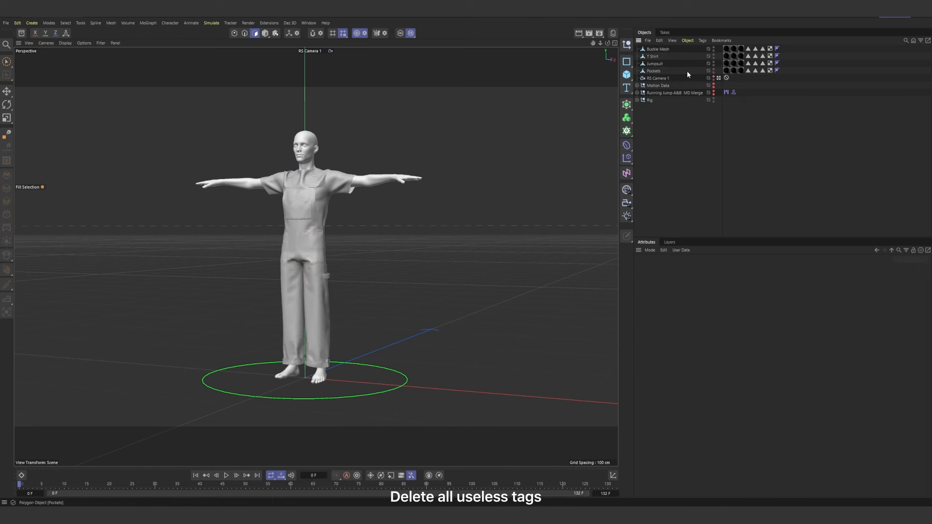
- Delete the material and polygon selection tags from Buckle Mesh, T Shirt, Jumpsuit and Pockets, keeping their UVW and Phong tags
click(749, 49)
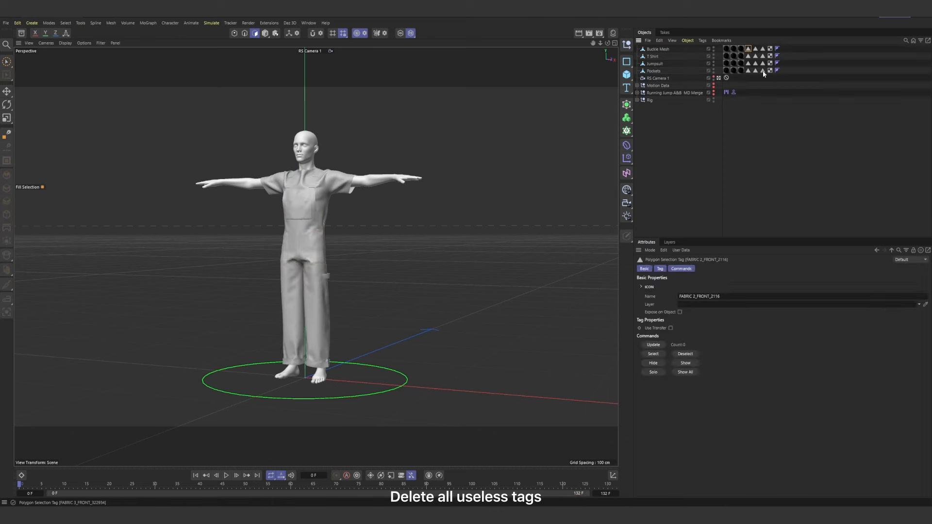
shift+click(764, 73)
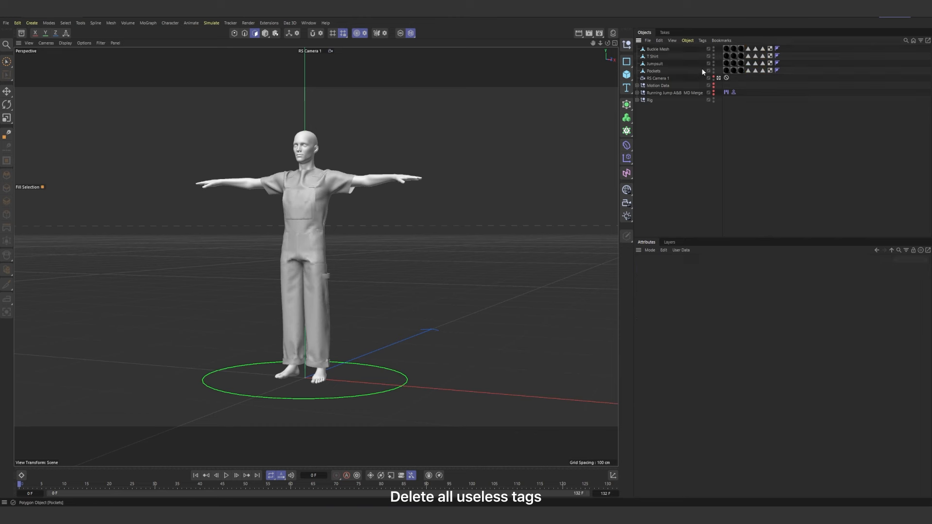
click(726, 49)
shift+click(762, 71)
key(Delete)
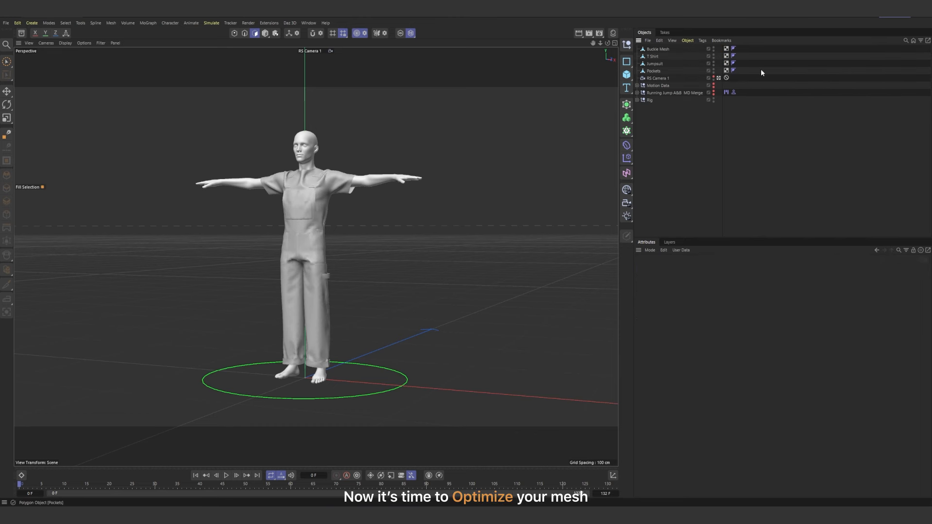
- Brush-select a patch of Jumpsuit polygons along the outer leg seam using the default camera, and disable Soft Selection
click(654, 64)
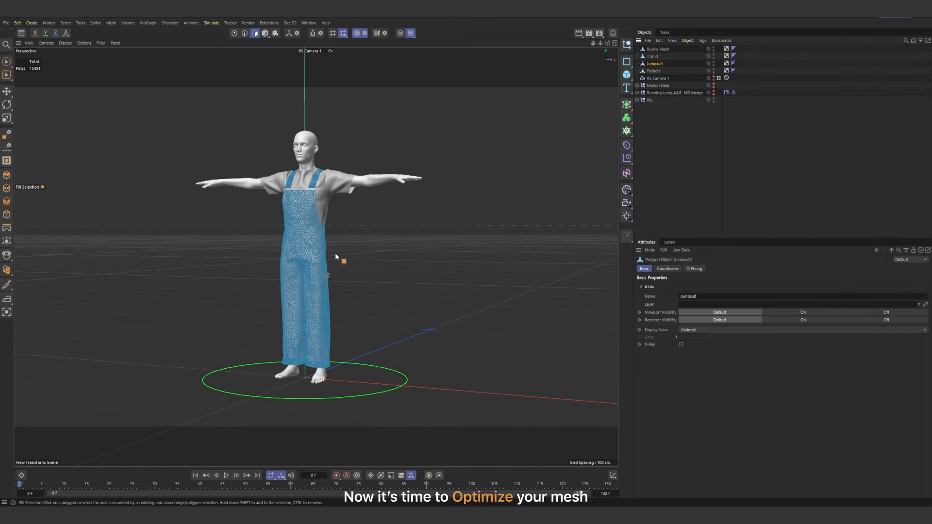
click(330, 51)
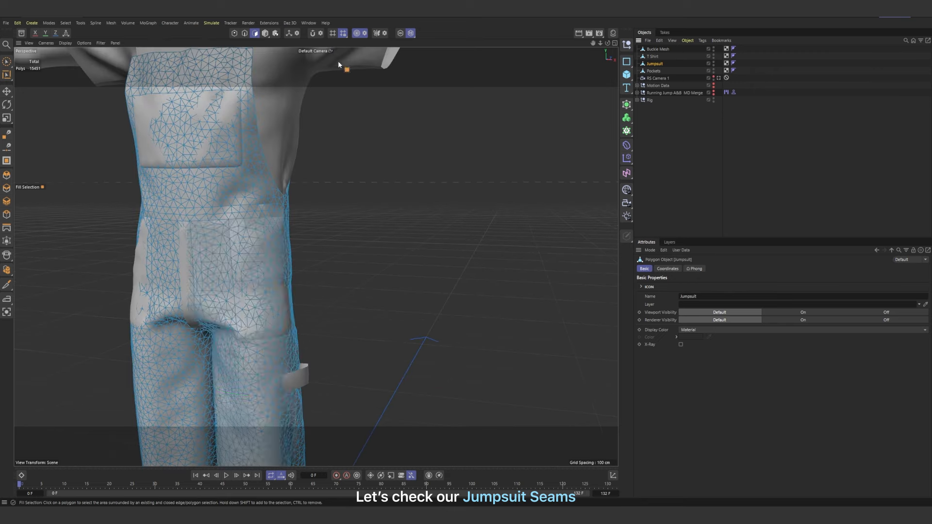
alt+drag(262, 296, 270, 269)
alt+middle_drag(270, 273, 263, 196)
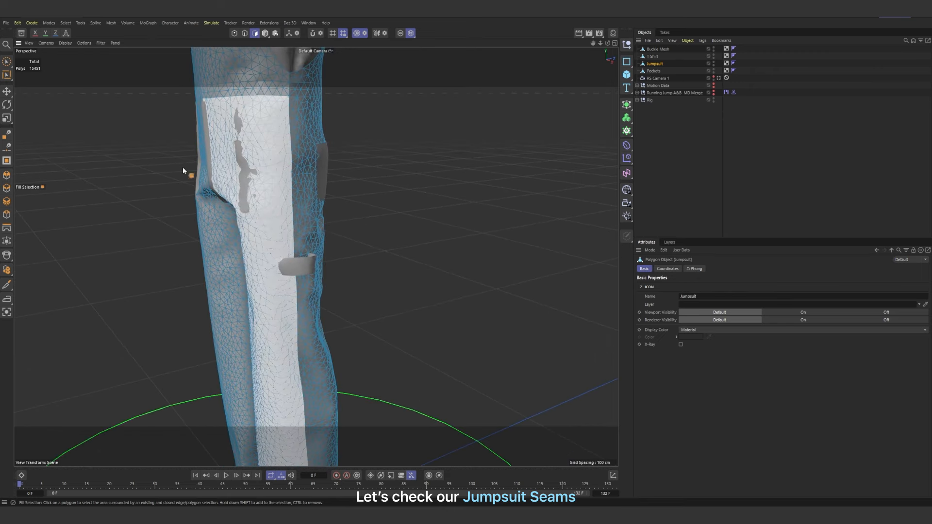
click(7, 61)
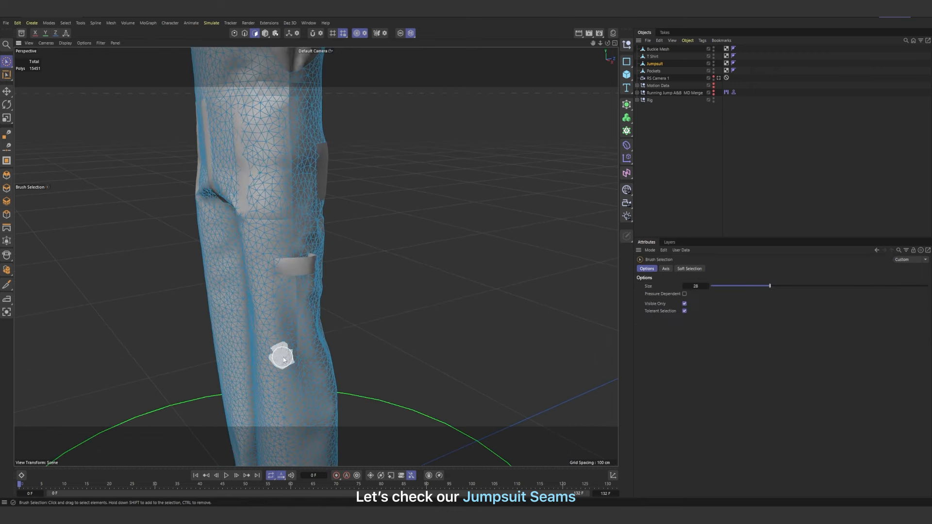
drag(284, 357, 284, 306)
alt+drag(276, 339, 202, 347)
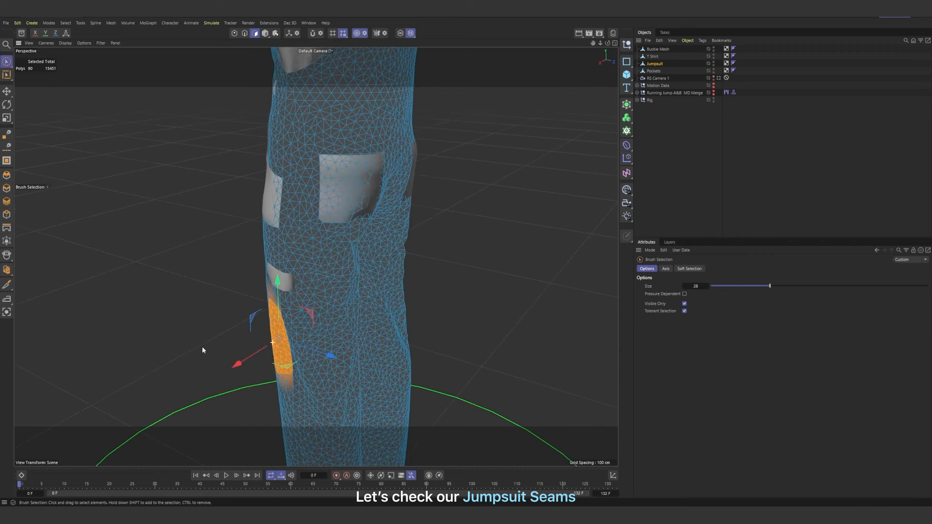
click(689, 268)
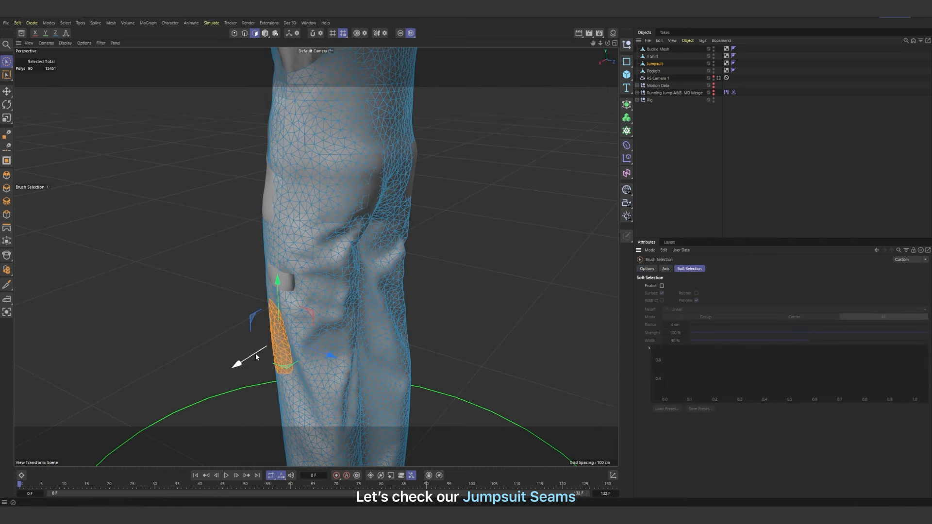
- Pull the selected patch away from the leg to check the seam, undo the move and return to RS Camera 1
drag(253, 355, 219, 371)
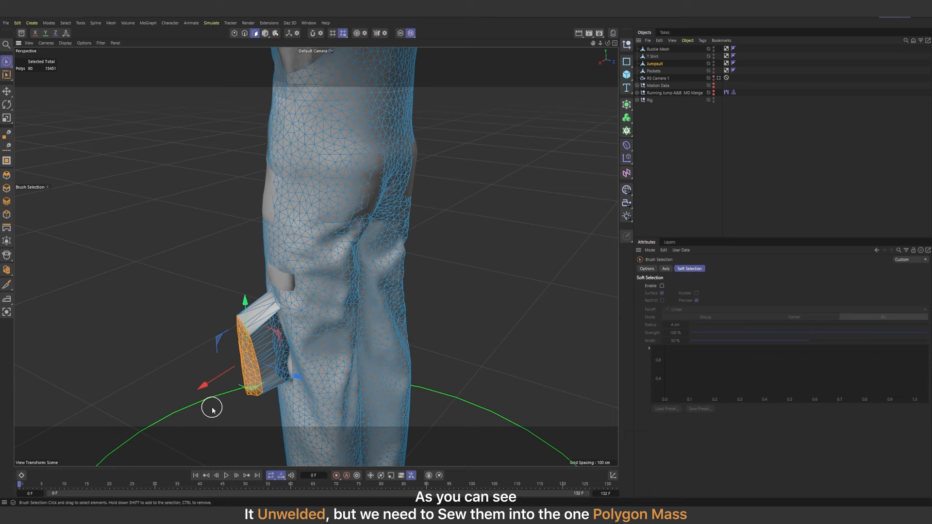
key(ctrl+z)
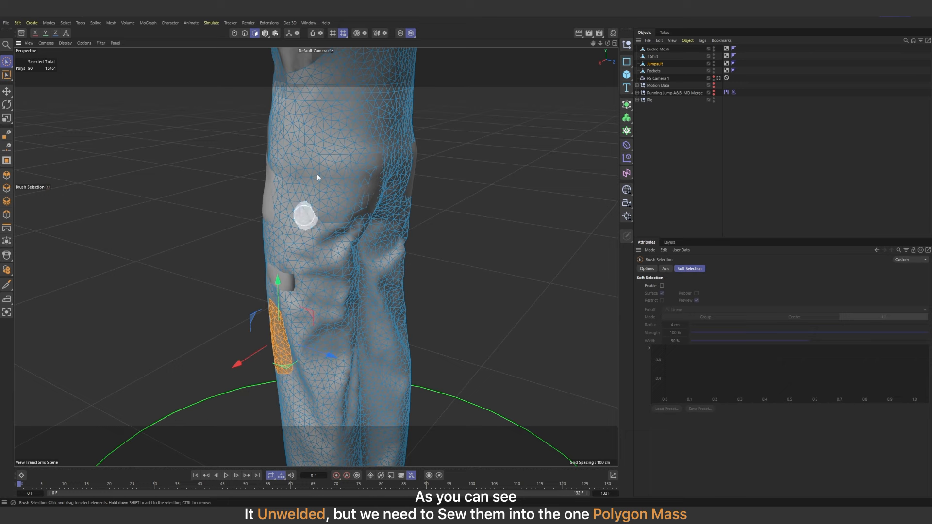
click(334, 51)
click(350, 67)
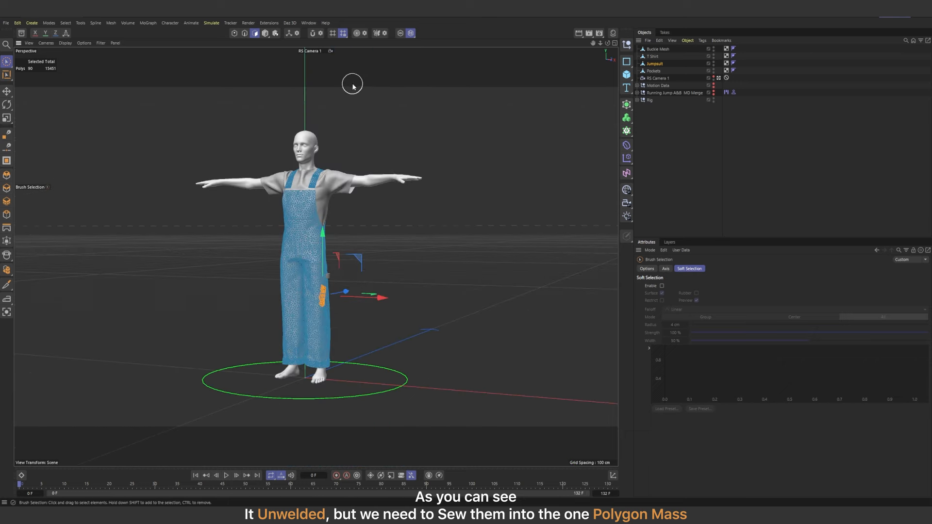
- Optimize all Jumpsuit polygons, unused points and points with a 0.1 cm tolerance, and make the T Shirt the active object
key(alt+a)
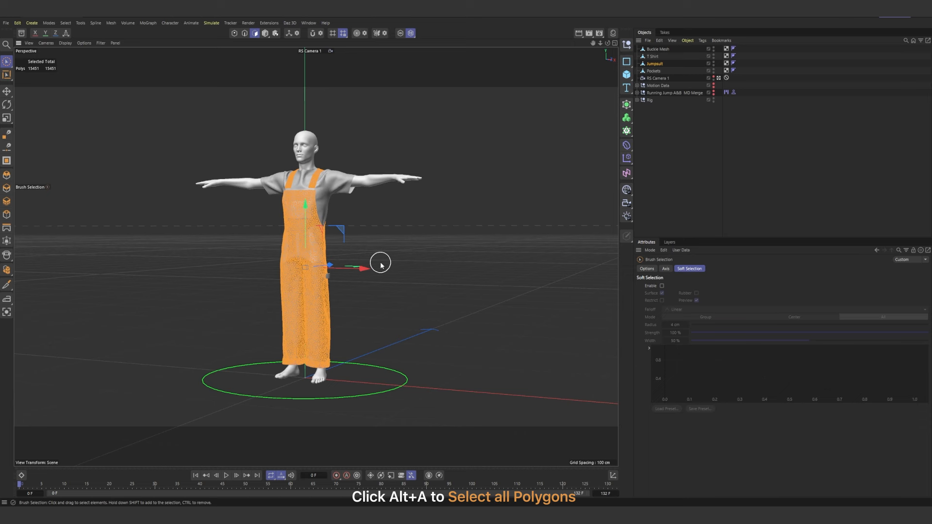
right_click(381, 265)
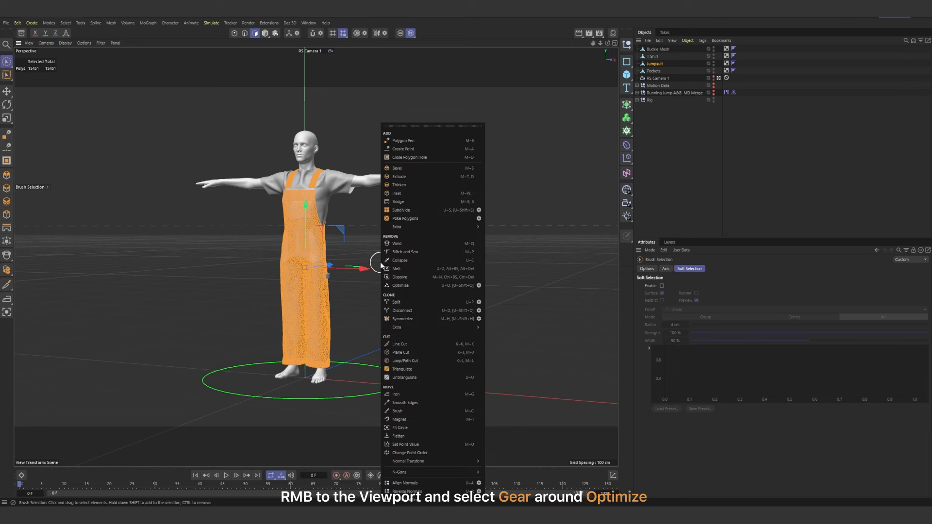
click(479, 285)
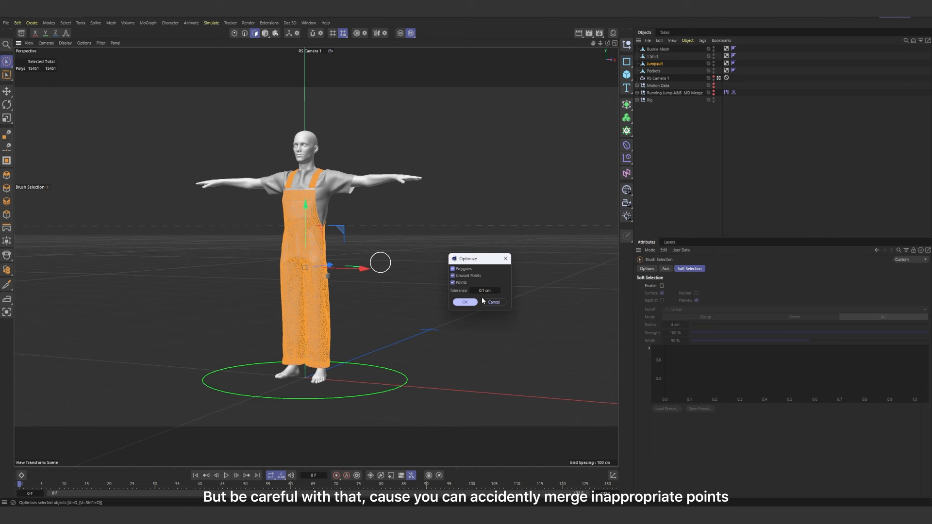
click(465, 303)
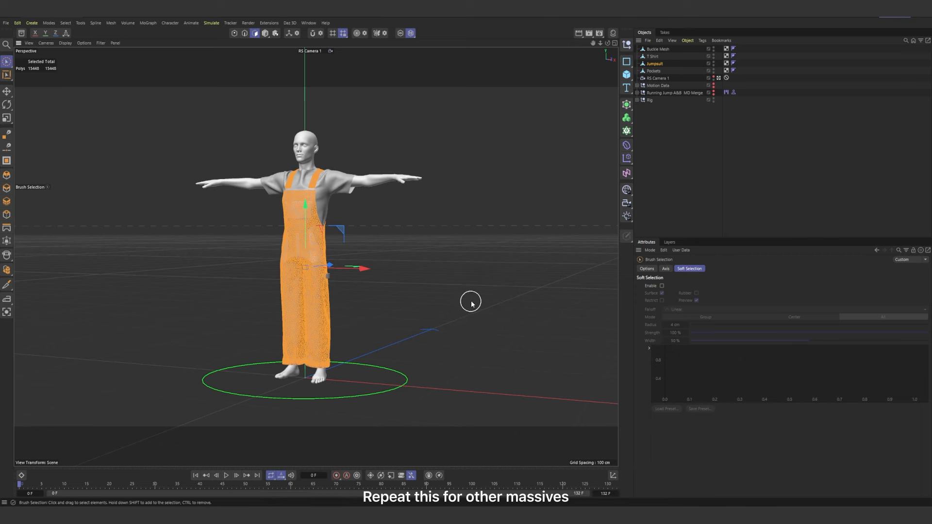
click(653, 56)
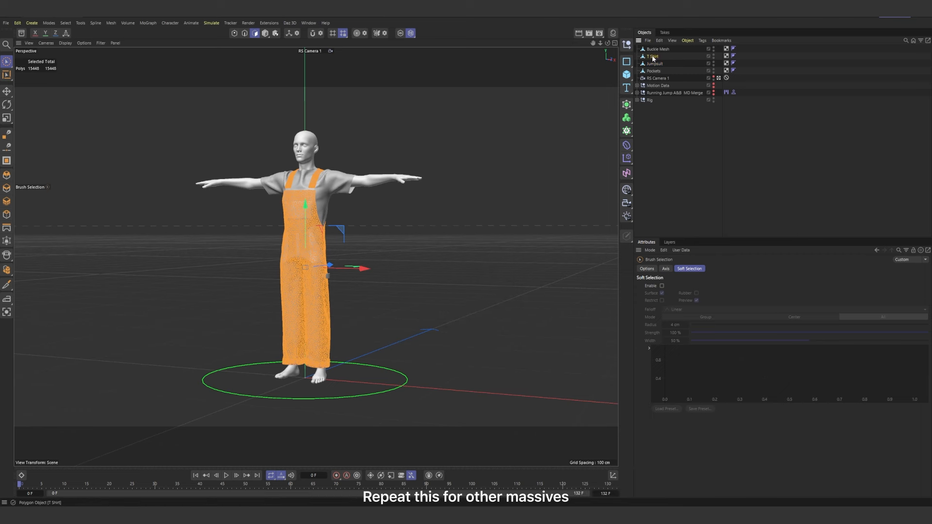
right_click(370, 238)
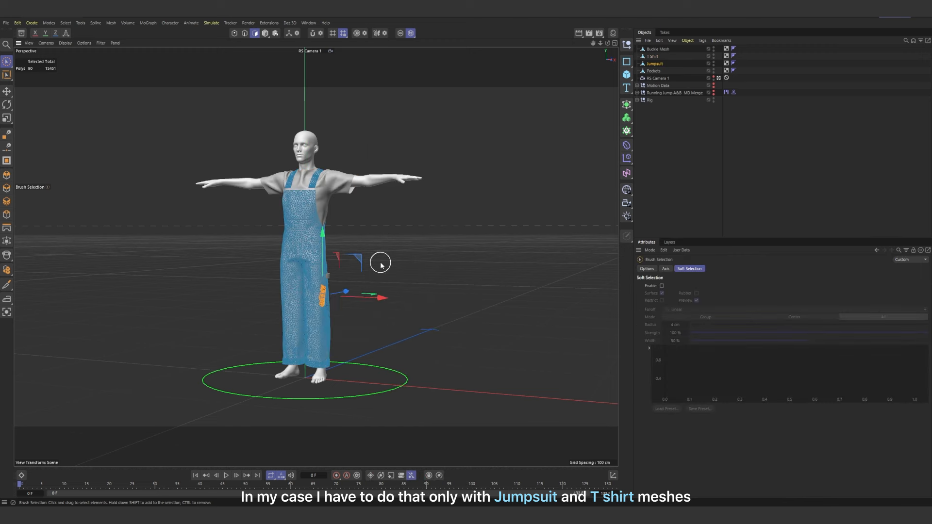
- Sew the Jumpsuit's unwelded seams by selecting all its polygons and running Optimize with a 0.1 cm tolerance
key(ctrl+a)
right_click(381, 262)
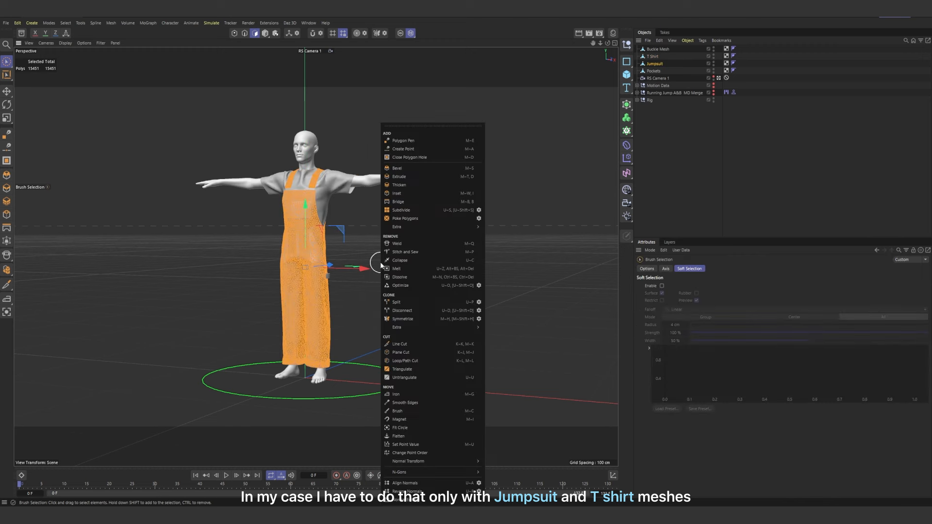
click(399, 285)
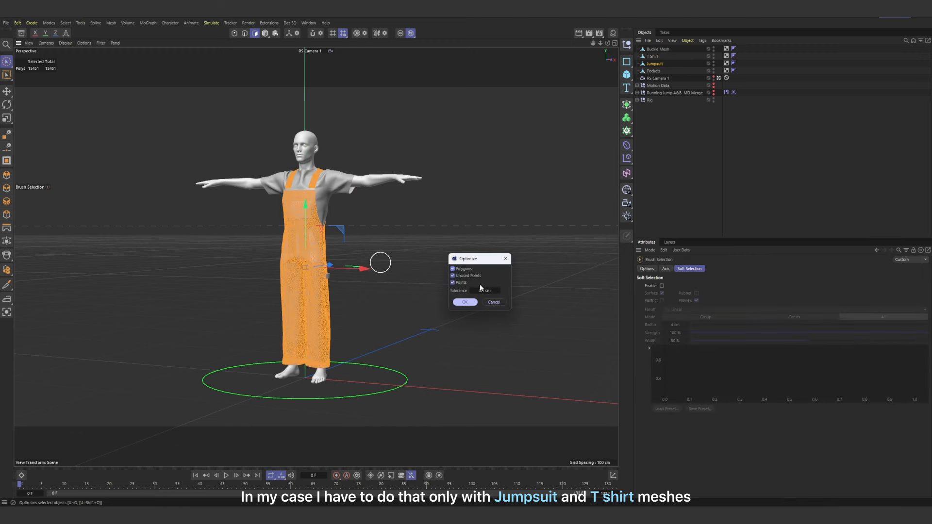
click(465, 302)
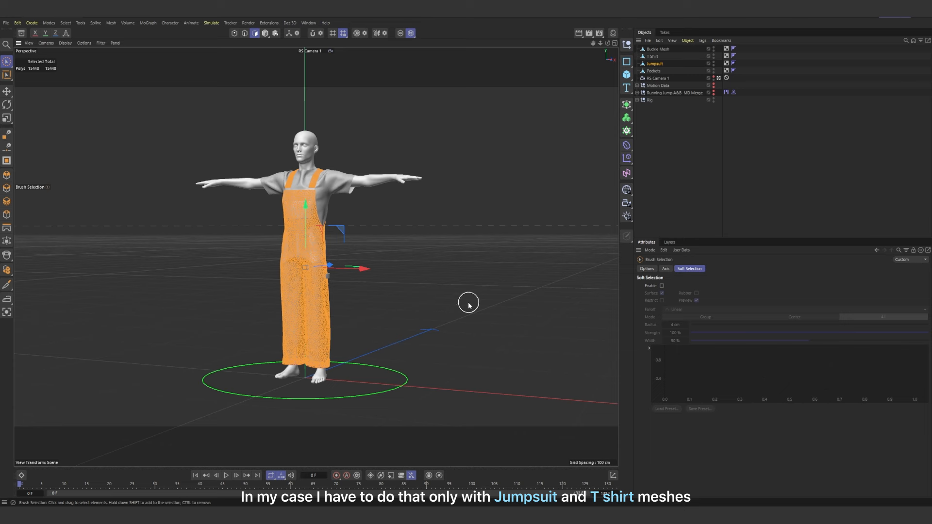
- Optimize all polygons of the T Shirt mesh, switch back to Model mode and deselect everything
click(652, 57)
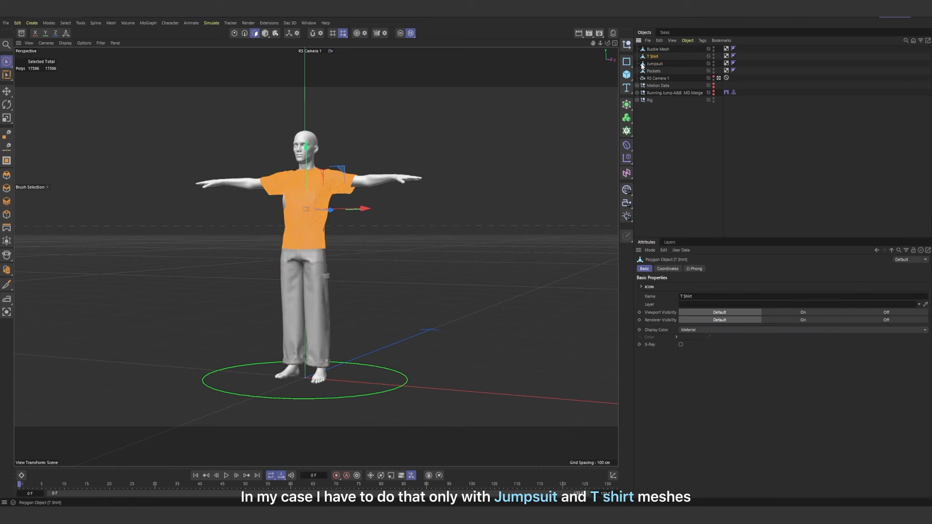
right_click(369, 238)
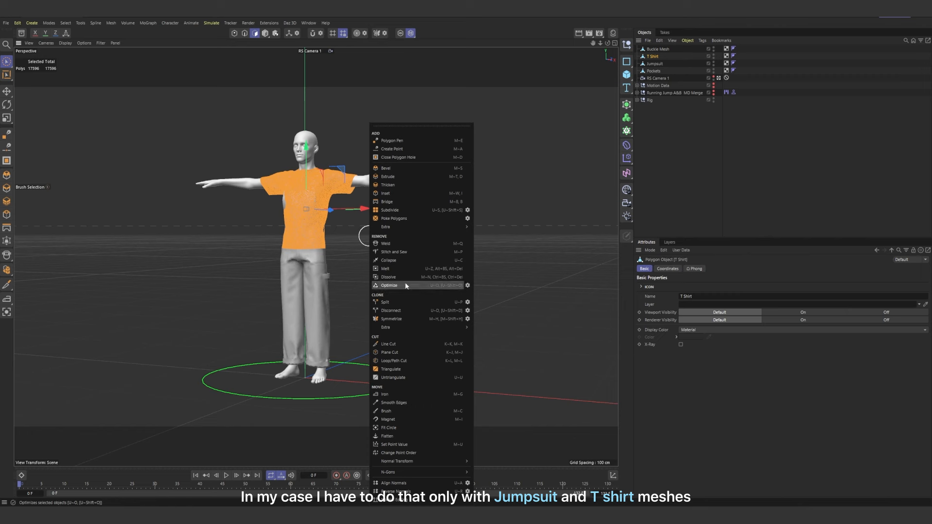
click(467, 286)
click(458, 305)
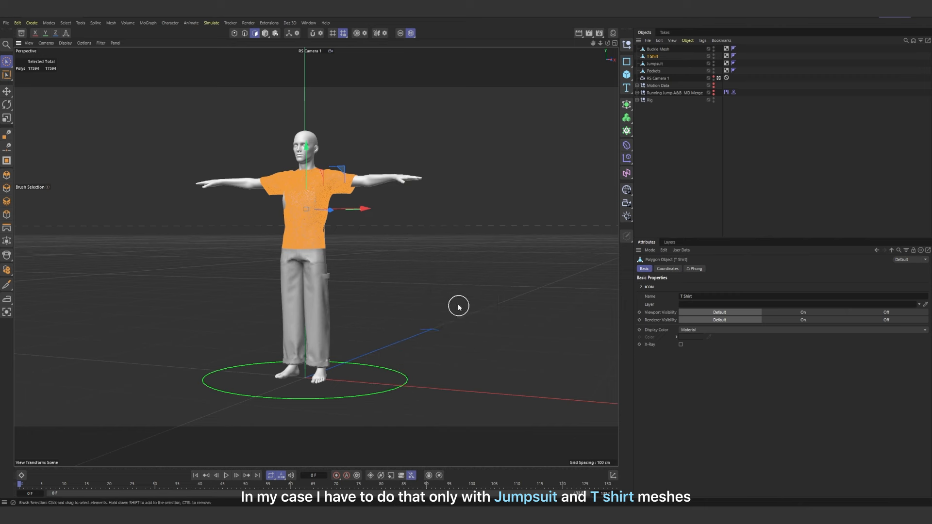
click(265, 33)
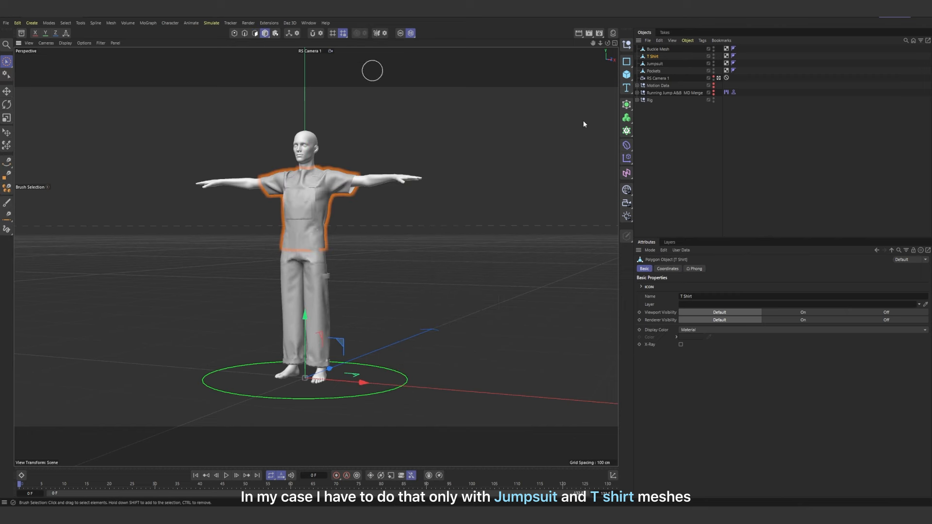
click(664, 139)
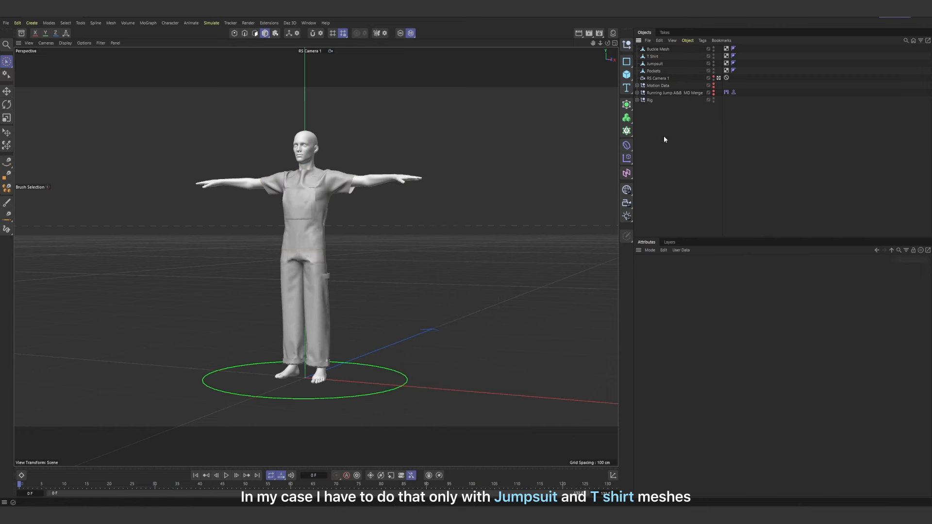
- Set the Buckle Mesh display color to Custom and make it yellow
click(658, 51)
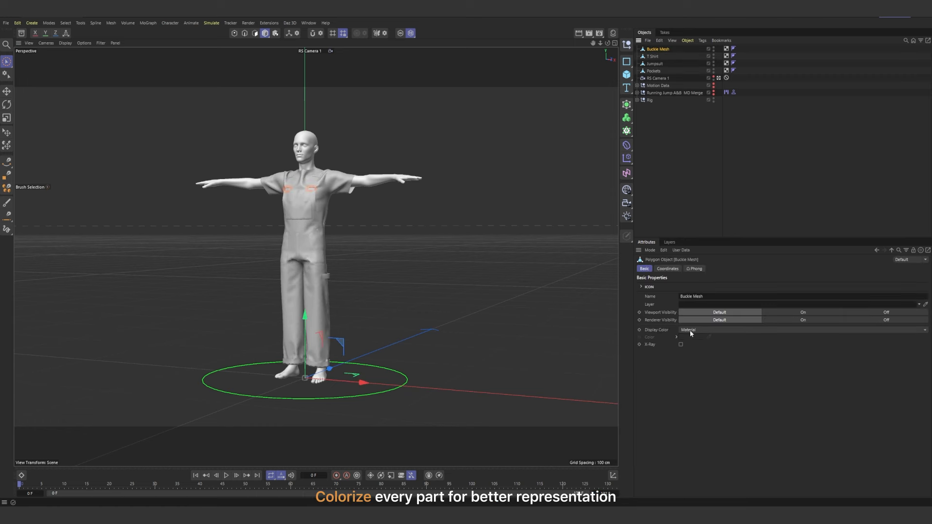
click(690, 330)
click(689, 343)
click(693, 336)
click(716, 405)
click(752, 415)
click(763, 345)
- Give the T Shirt a custom display color in light pinkish purple
click(655, 57)
click(694, 330)
click(695, 363)
click(693, 337)
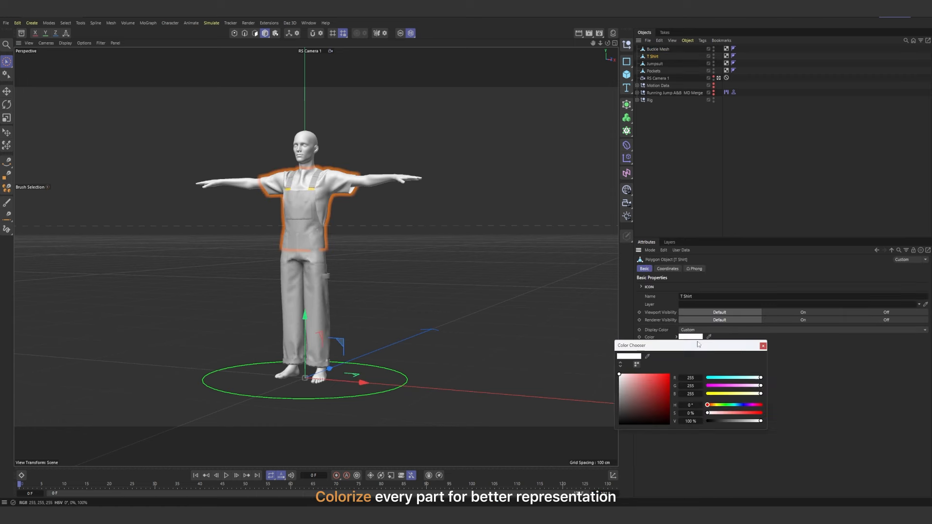
click(751, 406)
click(724, 413)
click(762, 345)
- Give the Jumpsuit a custom display color in light blue
click(655, 63)
click(699, 329)
click(701, 362)
click(693, 337)
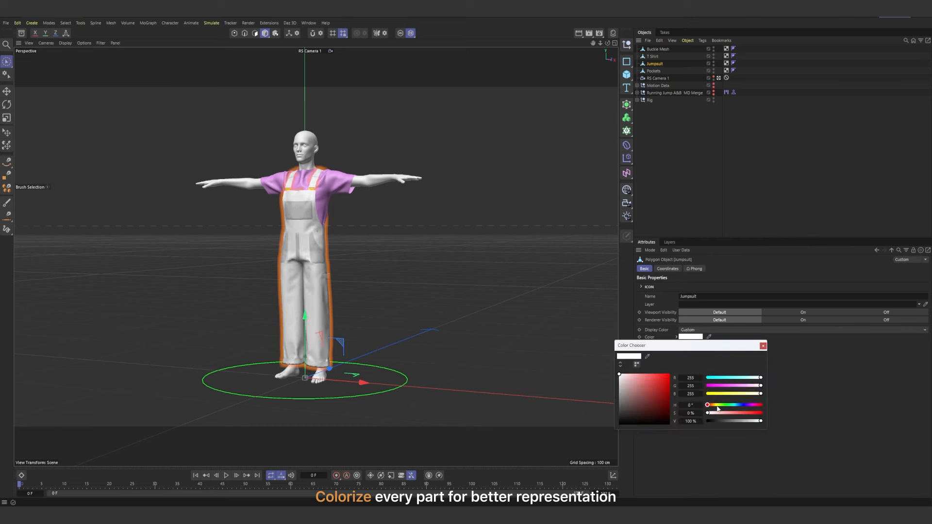
click(737, 406)
click(723, 414)
click(763, 345)
- Give the Pockets a custom light green display color with 117° hue and 24% saturation
click(654, 70)
click(695, 329)
click(696, 363)
click(696, 338)
click(722, 405)
click(720, 414)
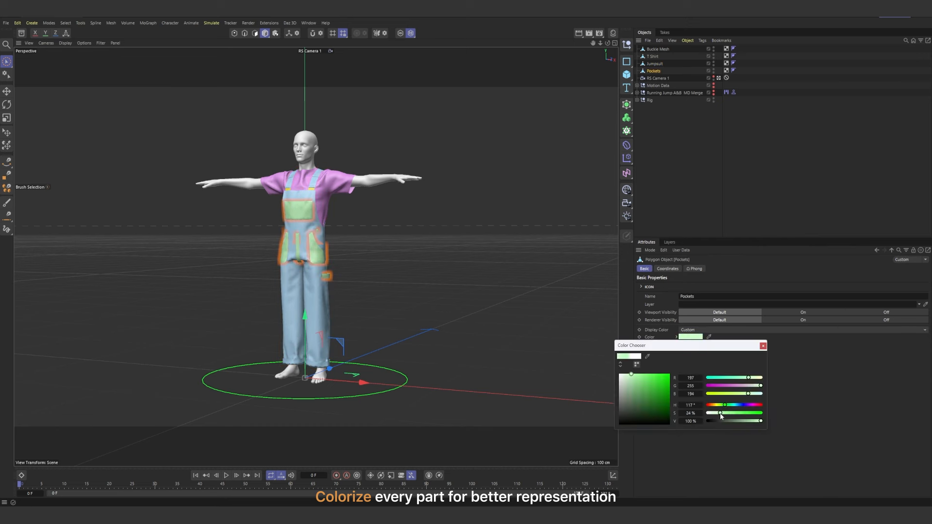
click(762, 345)
click(693, 143)
- Move the four garment meshes below Rig in the object list, ordered Jumpsuit, T Shirt, Buckle Mesh, Pockets
click(658, 49)
shift+click(654, 71)
drag(654, 71, 658, 102)
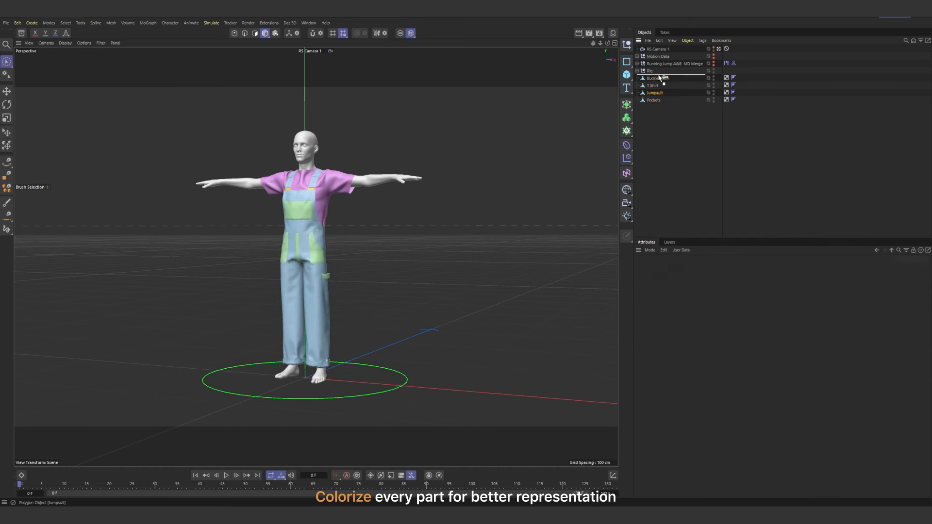
click(662, 106)
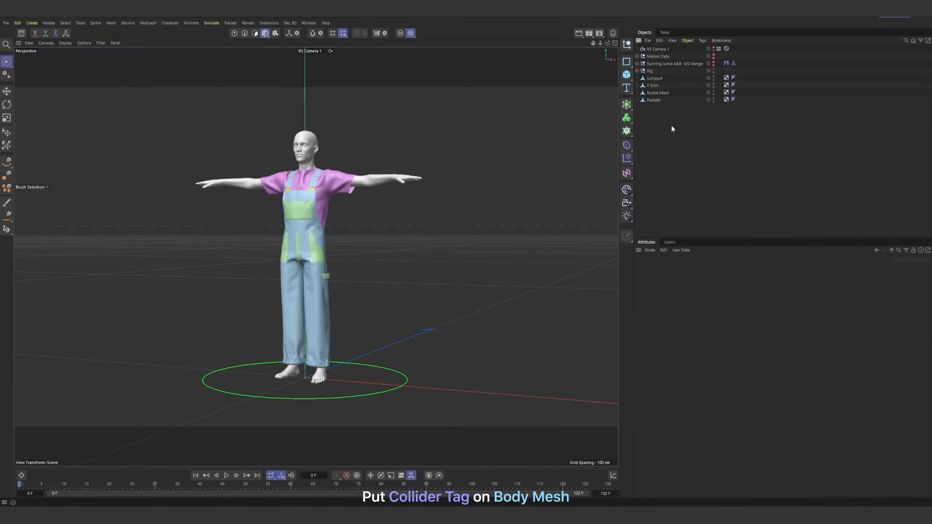
- Add a Collider simulation tag to the body Mesh inside the Rig group
click(636, 70)
right_click(655, 85)
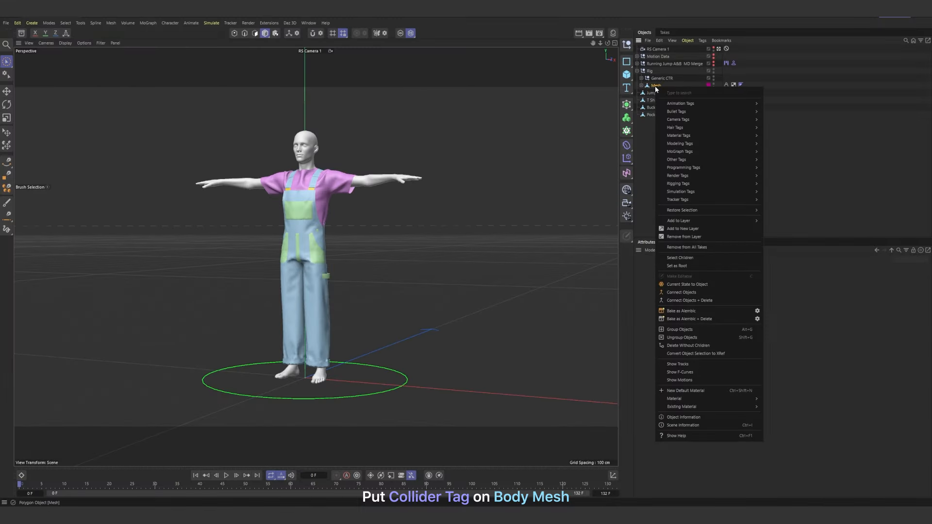
mouse_move(719, 191)
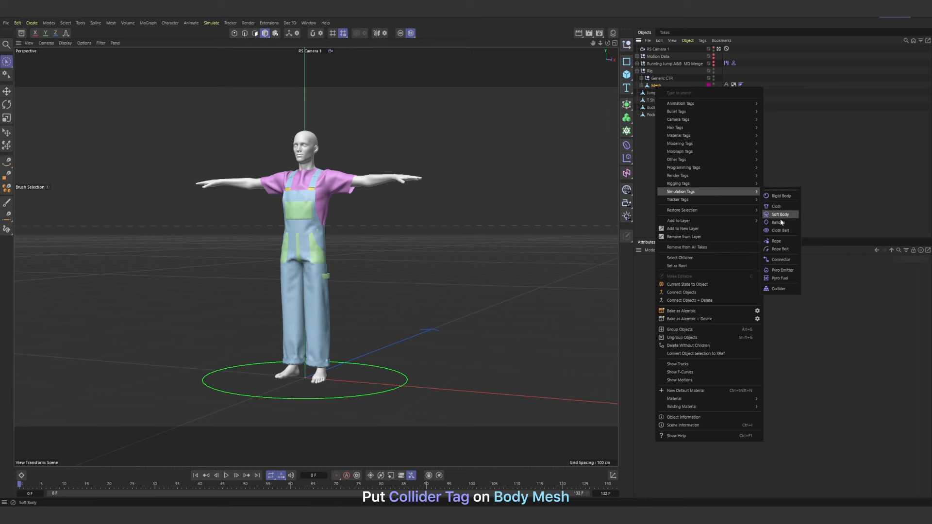
click(780, 289)
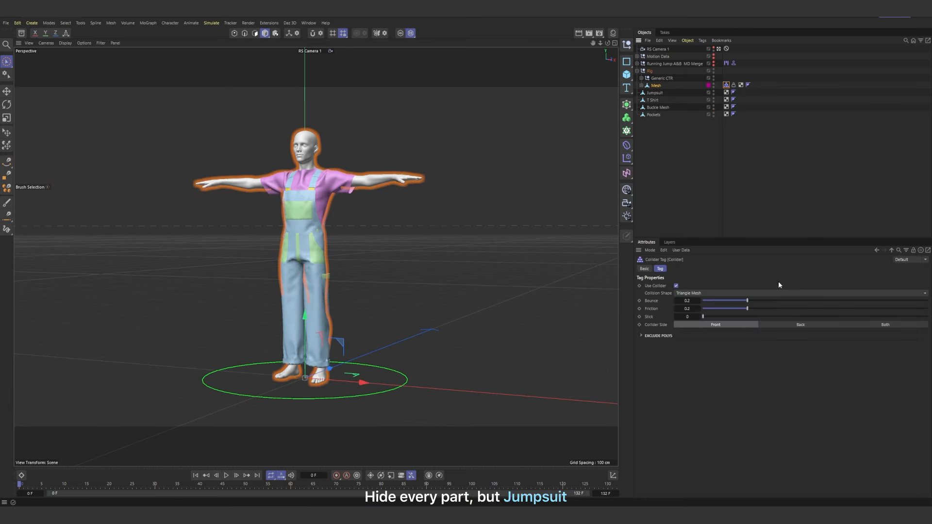
- Hide the T Shirt, Buckle Mesh and Pockets objects in both viewport and renderer
click(653, 100)
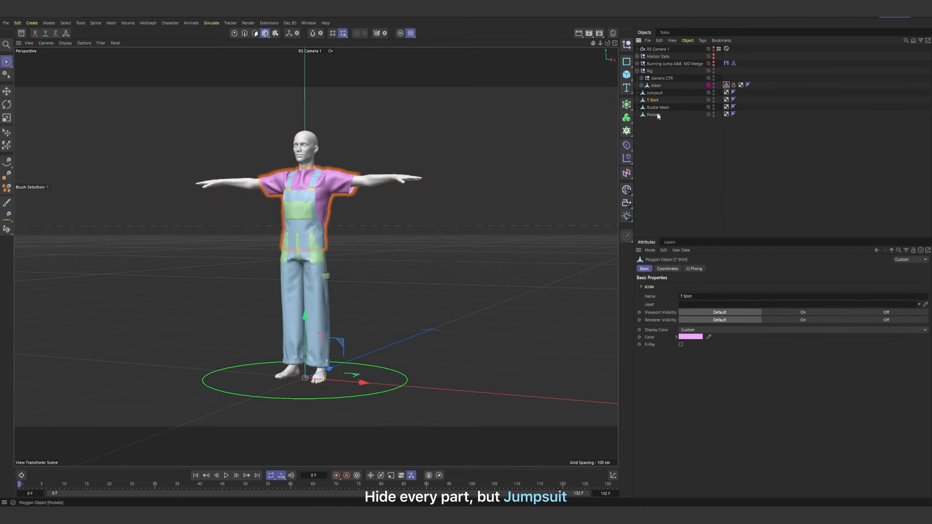
shift+click(653, 115)
click(713, 107)
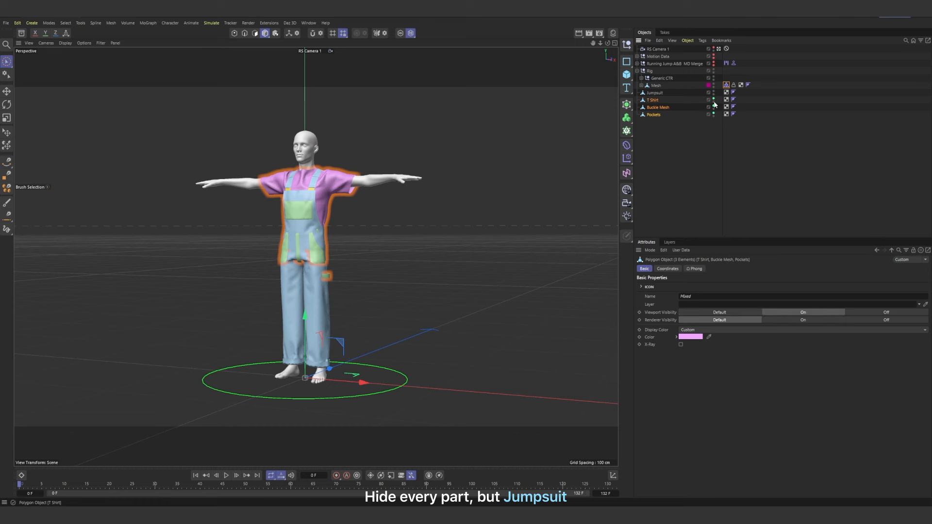
click(713, 107)
click(709, 128)
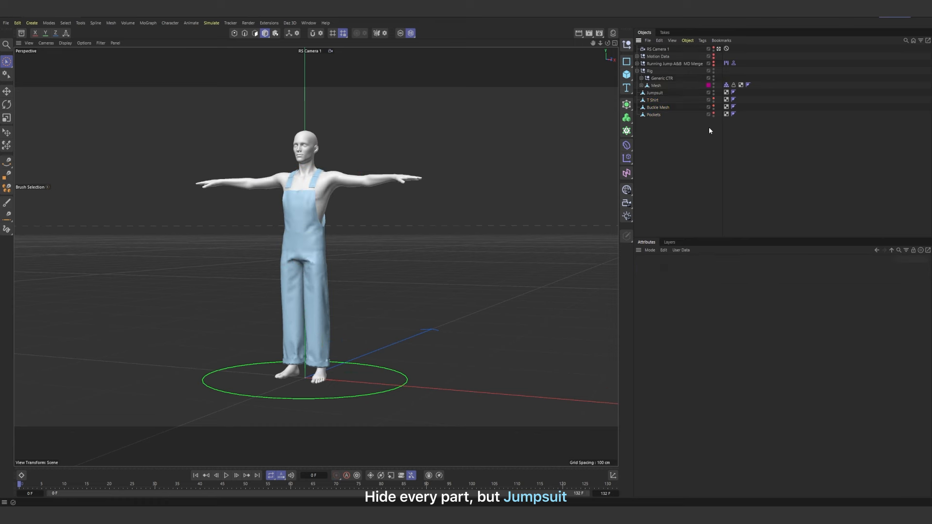
- Add a Cloth simulation tag to the Jumpsuit mesh
right_click(655, 93)
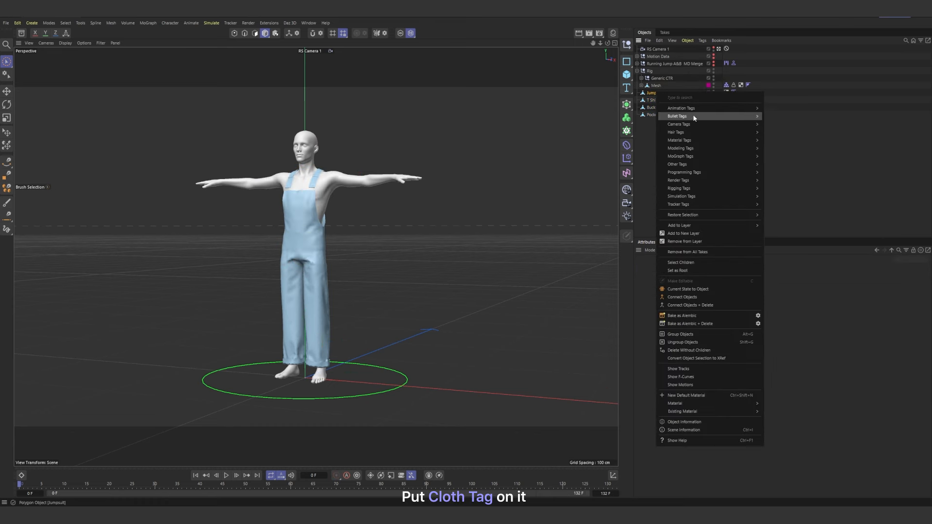
mouse_move(696, 197)
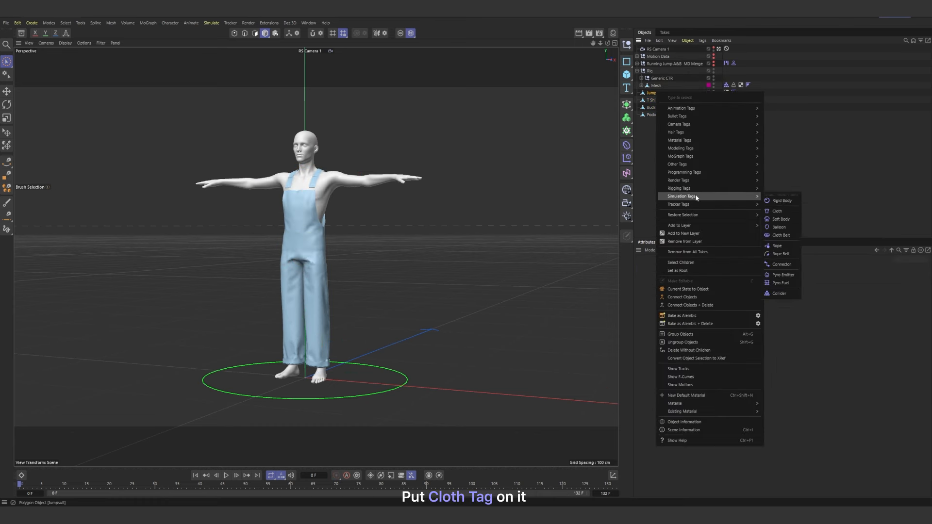
click(777, 211)
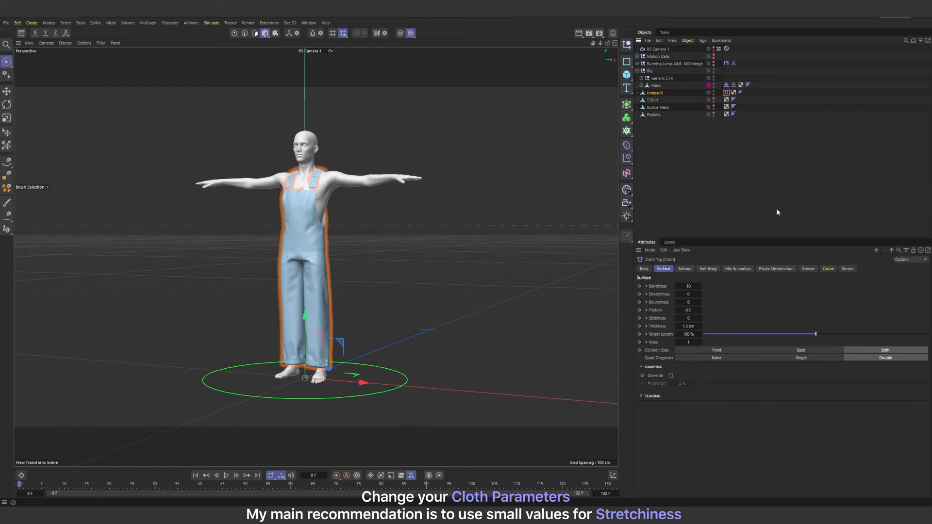
- Set the Jumpsuit cloth's Bendiness to 2, Stretchiness to 0.1 and Thickness to 0.2 cm
double_click(692, 286)
text(2)
key(Return)
key(Return)
double_click(693, 325)
key(BackSpace)
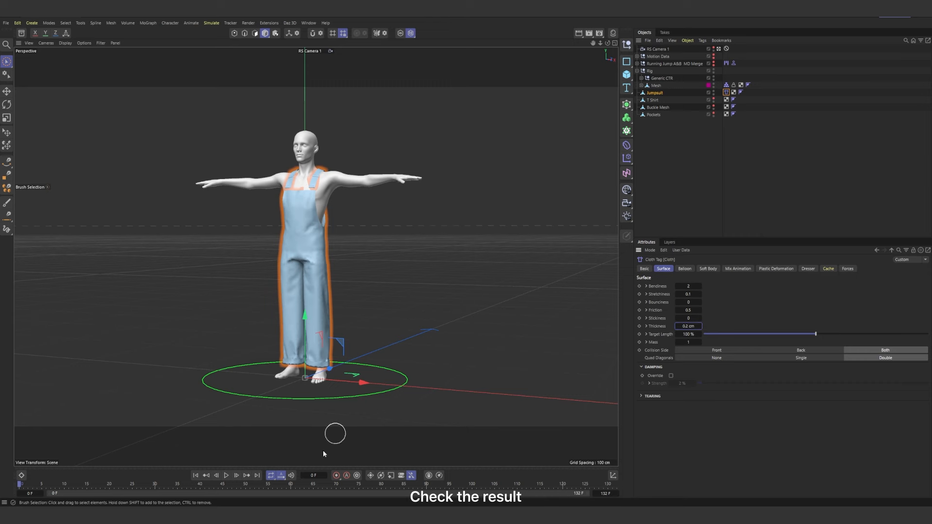
- Play the animation to check how the Jumpsuit cloth simulates, then return to the first frame
click(227, 475)
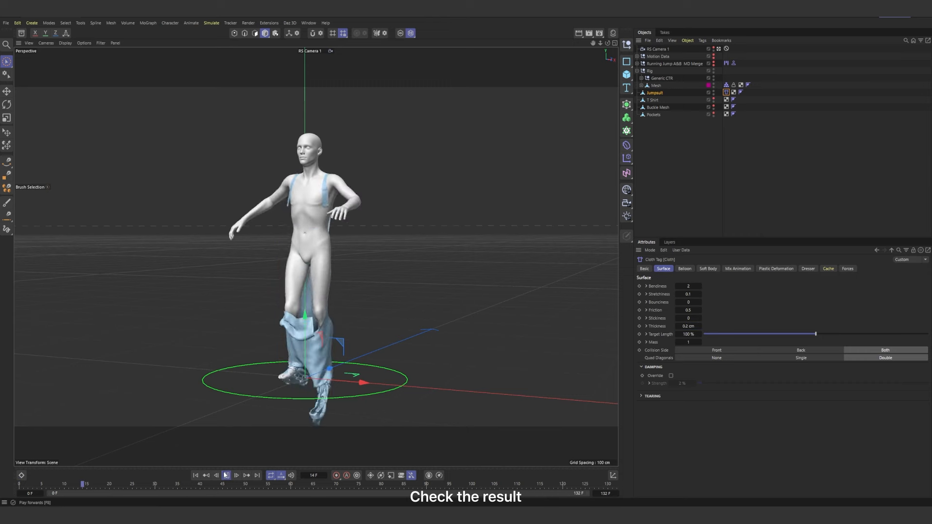
click(224, 475)
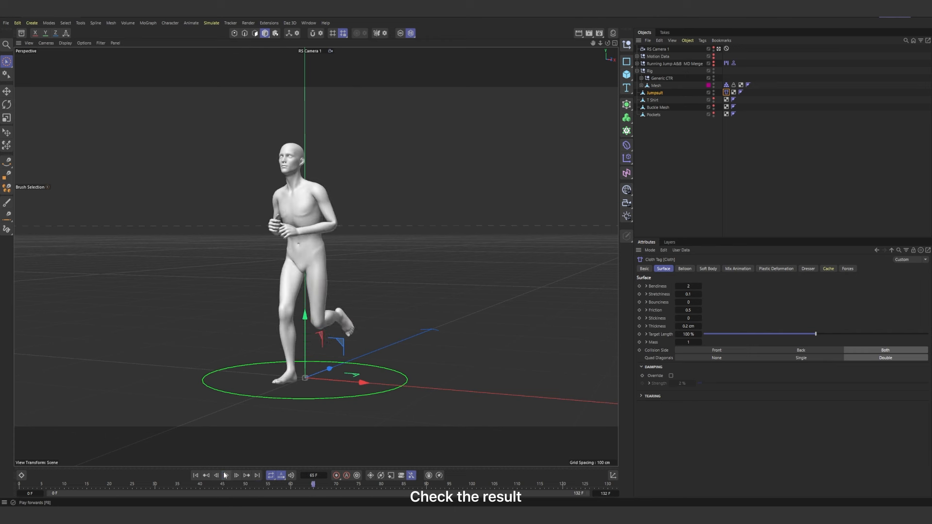
click(196, 476)
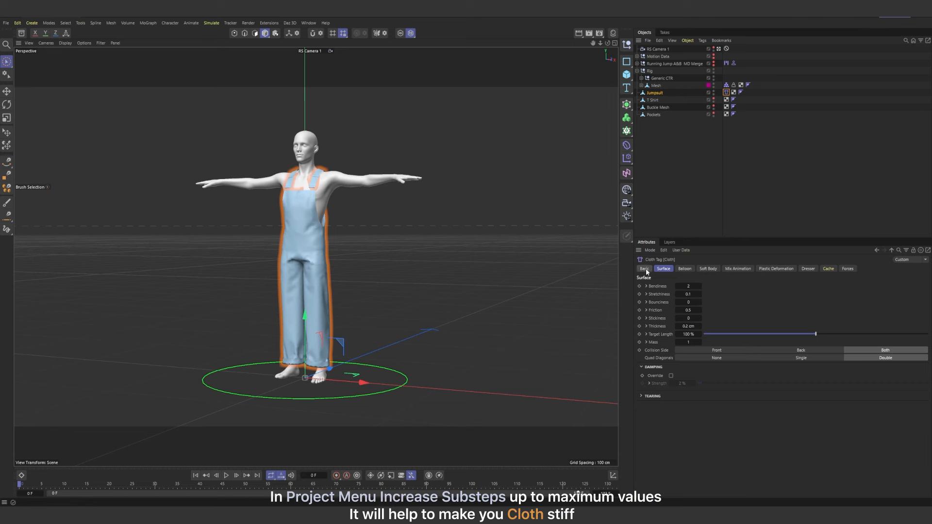
- In the project's simulation settings, set Substeps to 200, Damping to 5% and collision Passes to 50
click(649, 250)
click(654, 280)
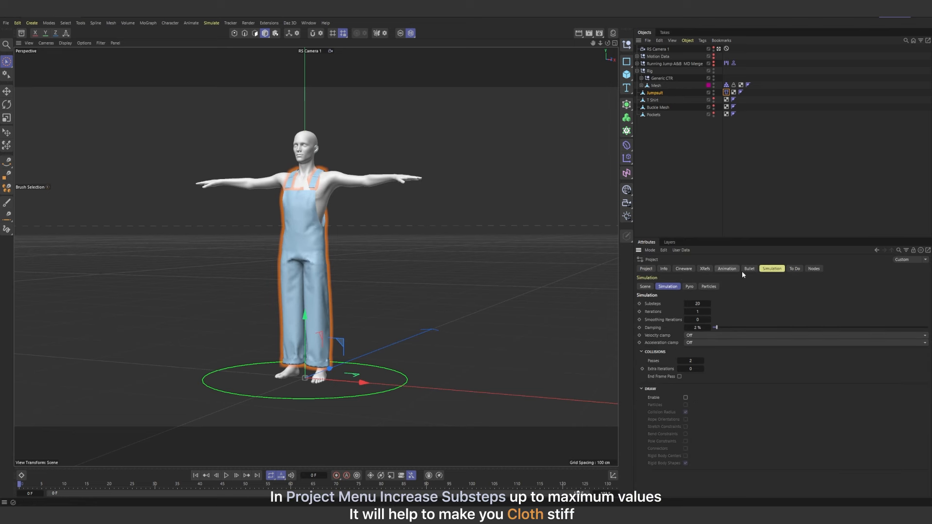
double_click(698, 303)
text(200)
double_click(697, 327)
text(5)
double_click(692, 361)
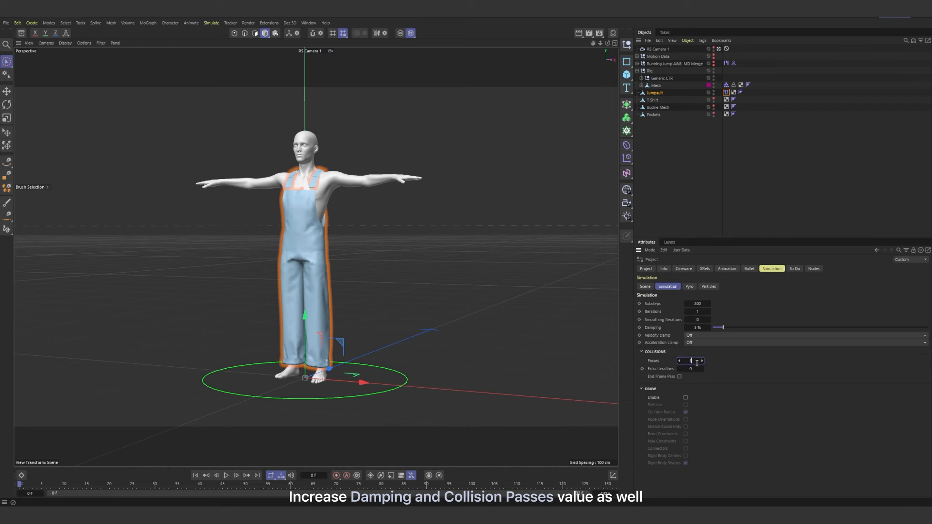
text(50)
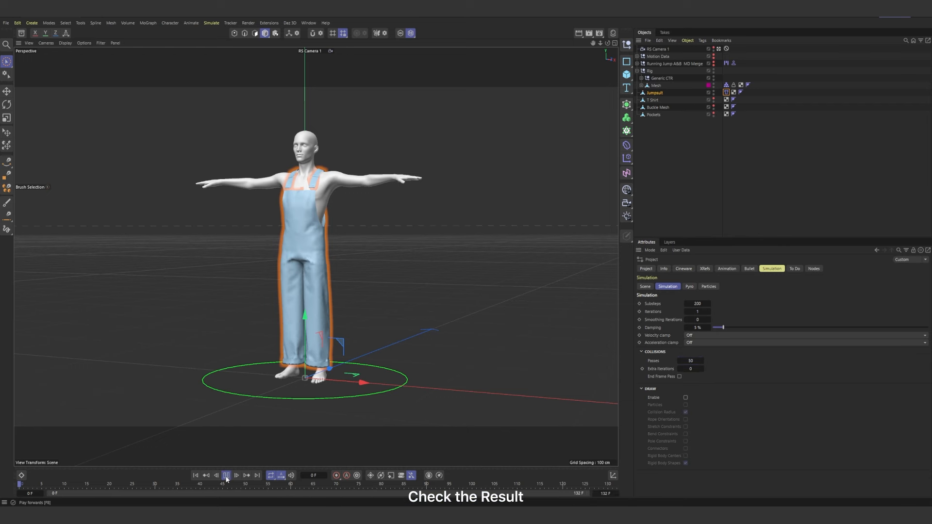
- Replay the simulation to check the Jumpsuit with the new project settings, and rewind to frame 0
click(227, 475)
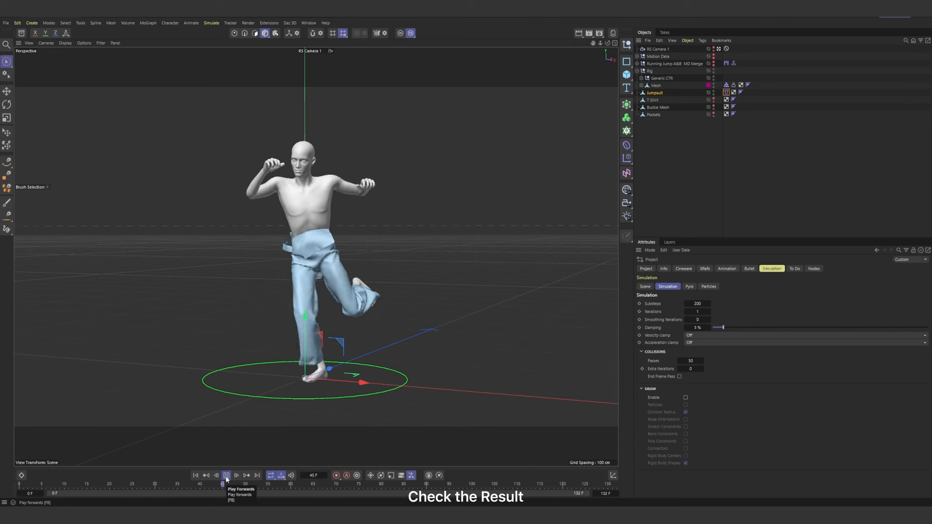
click(226, 477)
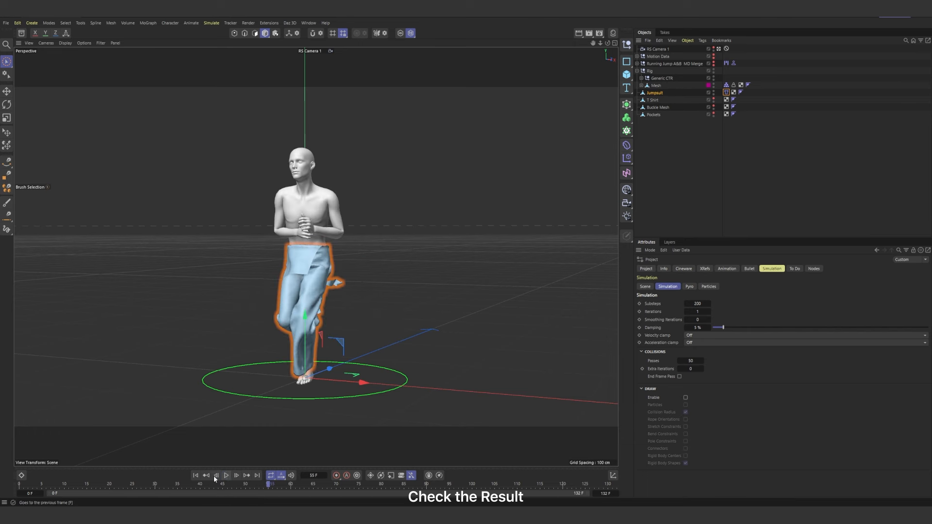
click(197, 477)
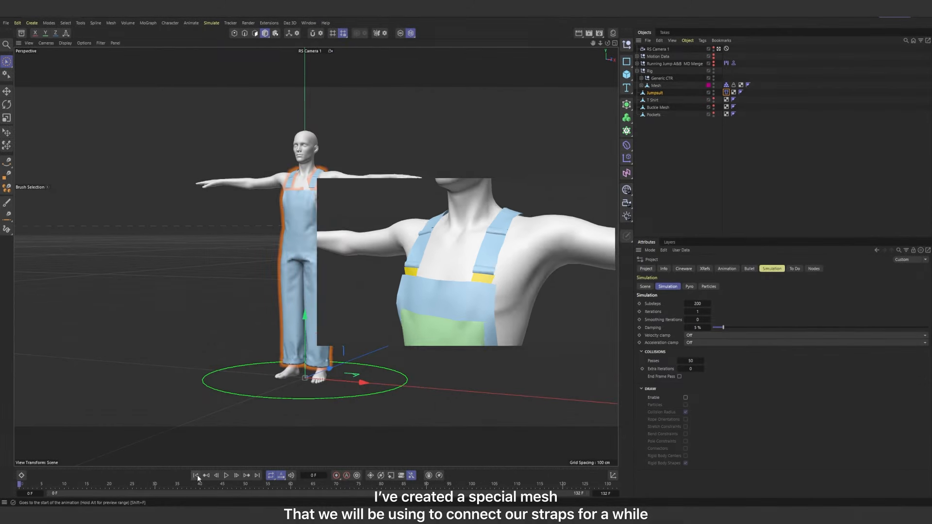
- Unhide the Buckle Mesh and add a Rigid Body simulation tag to it
click(666, 107)
click(713, 106)
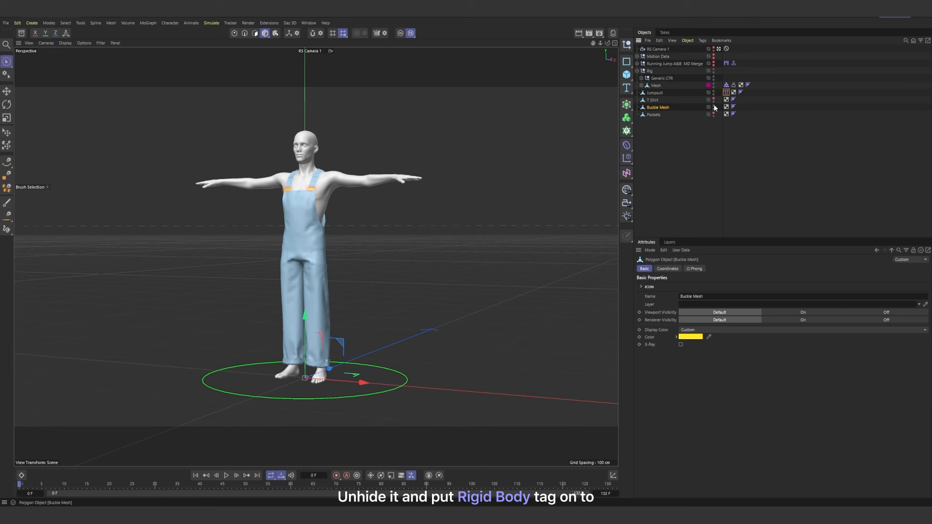
right_click(664, 107)
mouse_move(699, 211)
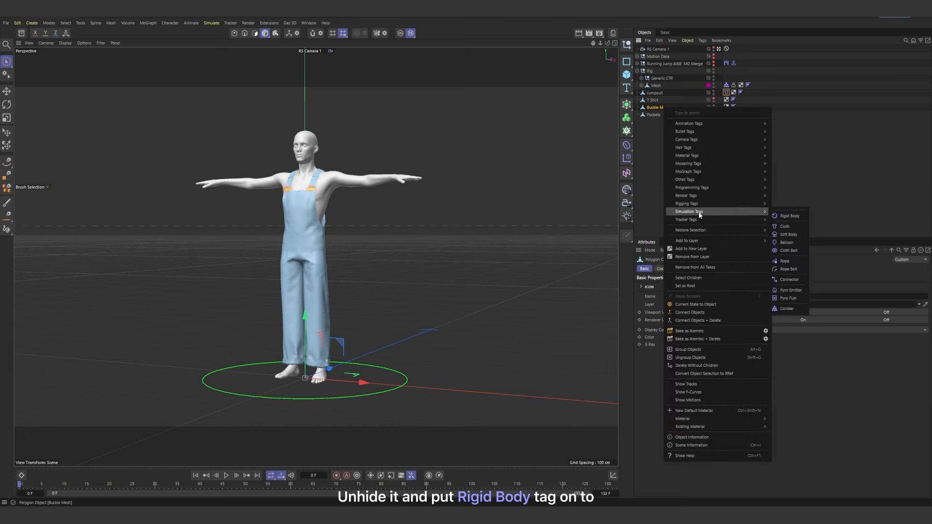
click(781, 216)
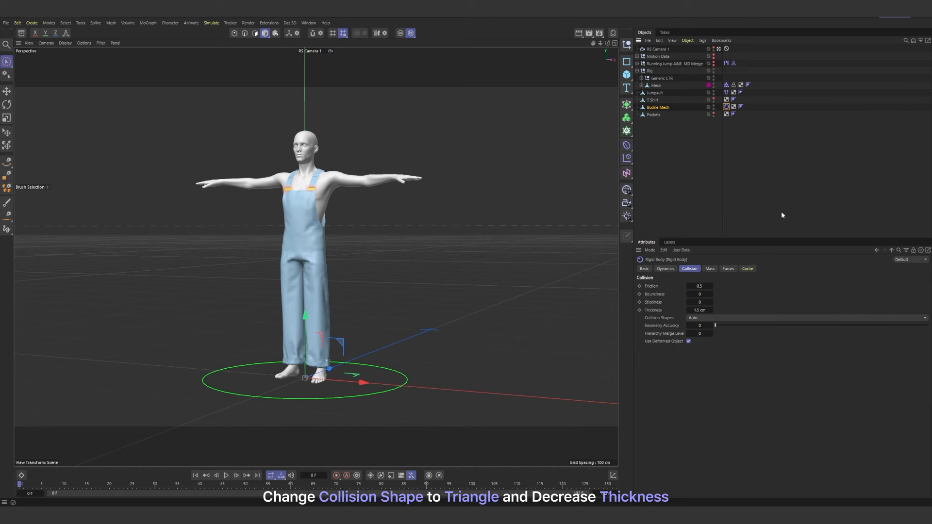
- Set the Buckle Mesh rigid body's collision shape to Triangle Mesh and its Thickness to 0.2 cm
click(705, 318)
click(708, 332)
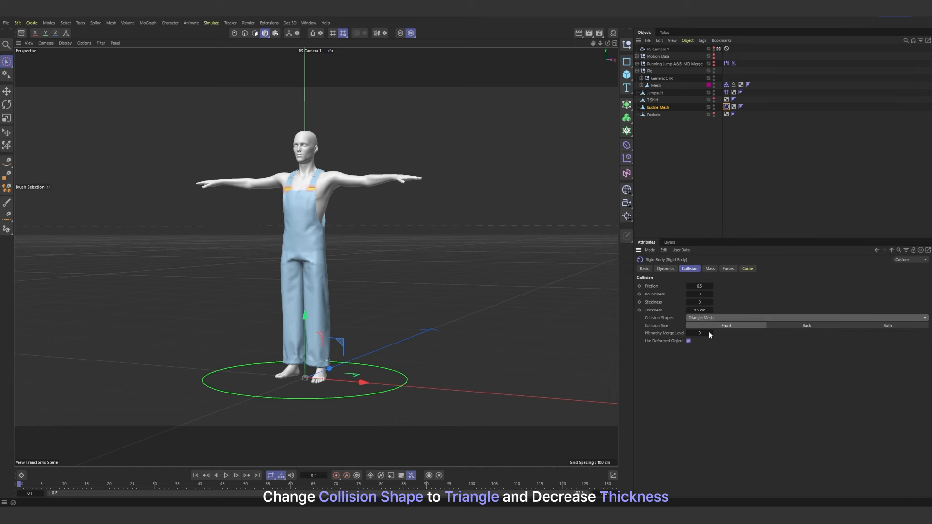
click(705, 310)
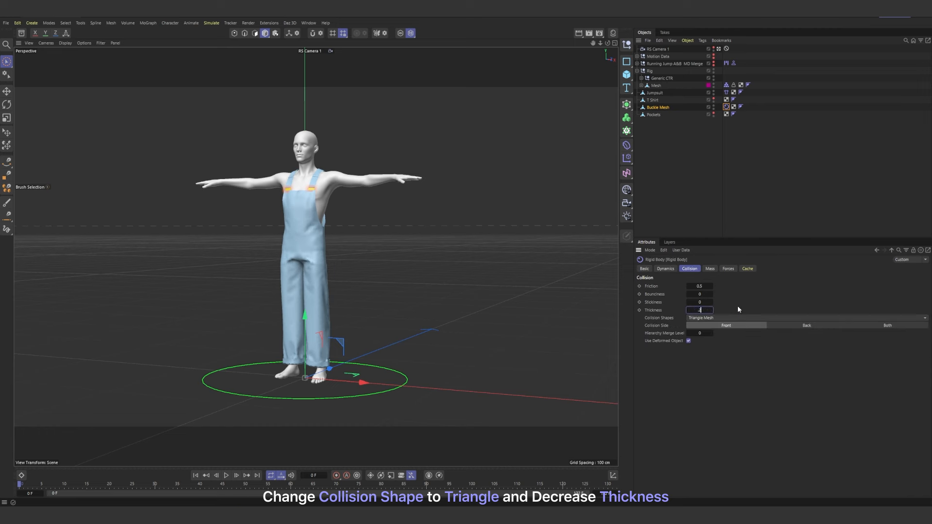
text(0.2)
key(Return)
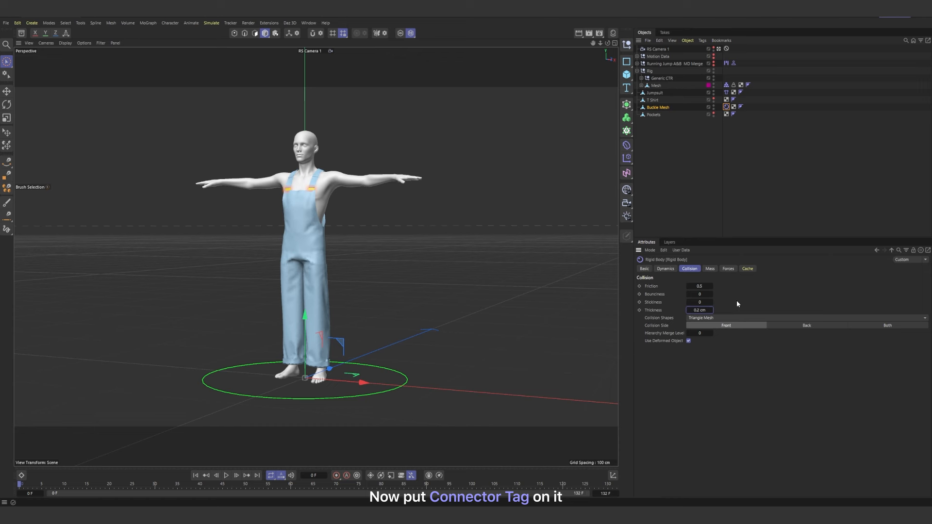
- Add a Connector simulation tag to the Buckle Mesh
right_click(665, 108)
mouse_move(703, 212)
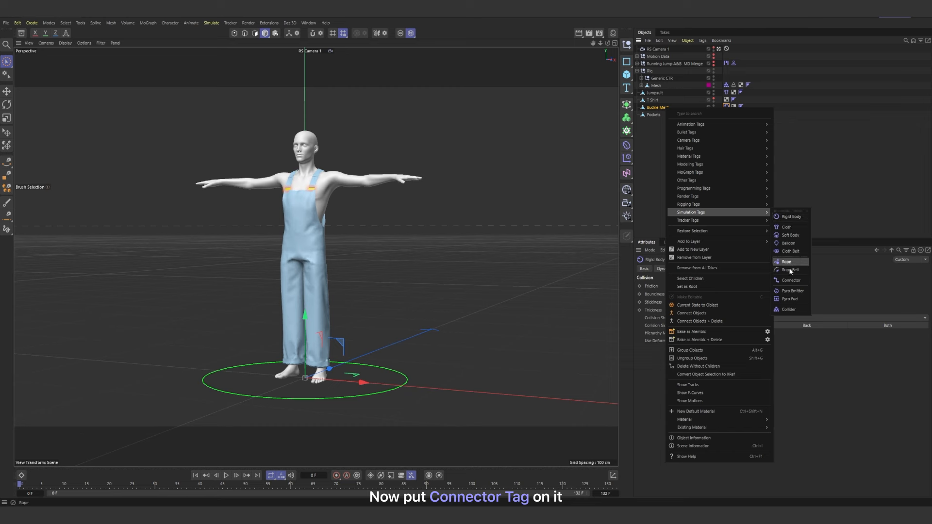
click(790, 280)
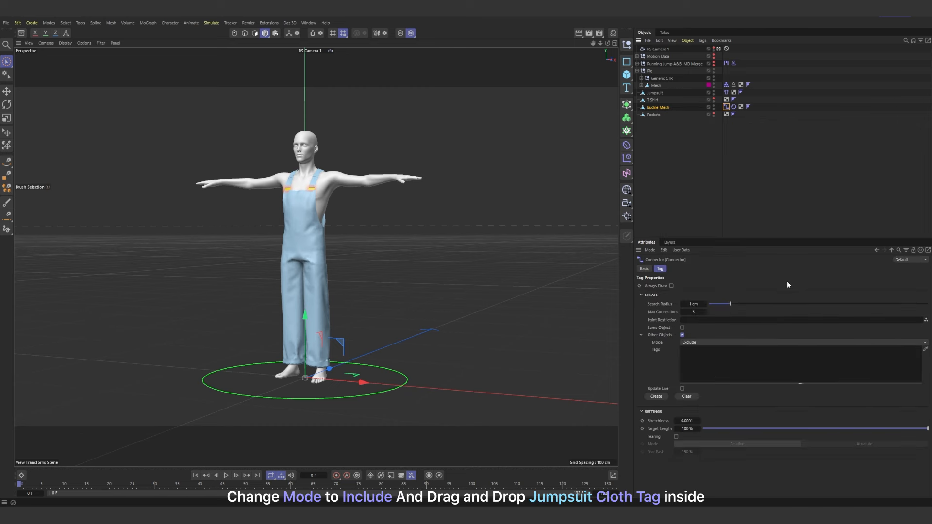
- Set the connector's mode to Include, add the Jumpsuit's Cloth tag to its list and create the connections
click(698, 342)
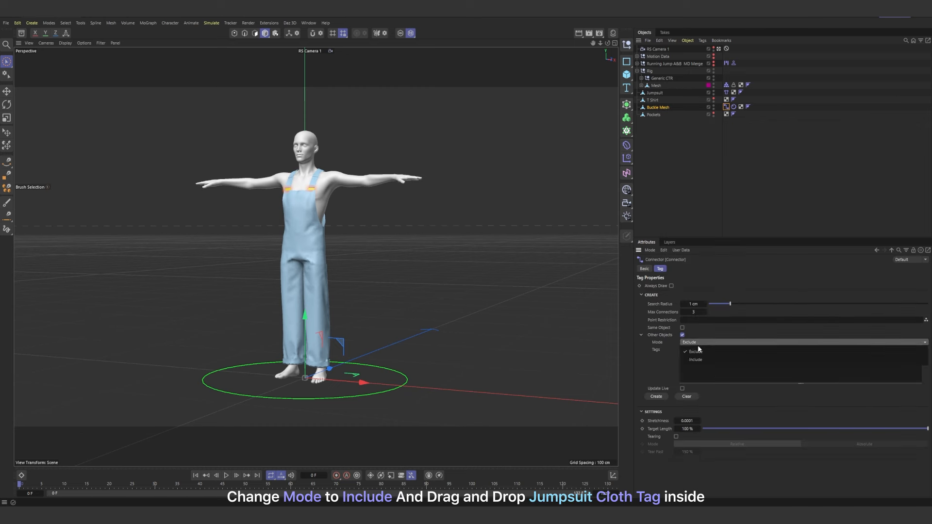
click(698, 356)
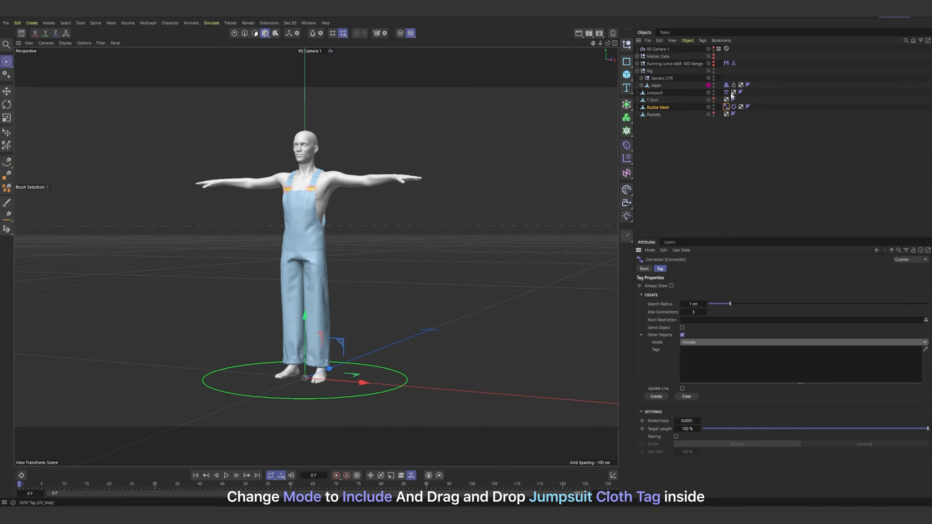
drag(726, 92, 729, 135)
drag(706, 358, 701, 353)
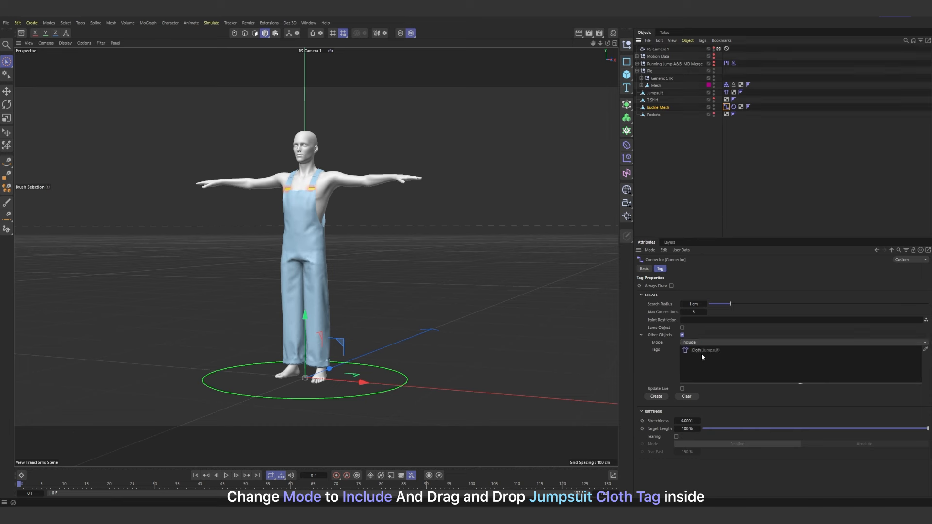
click(656, 397)
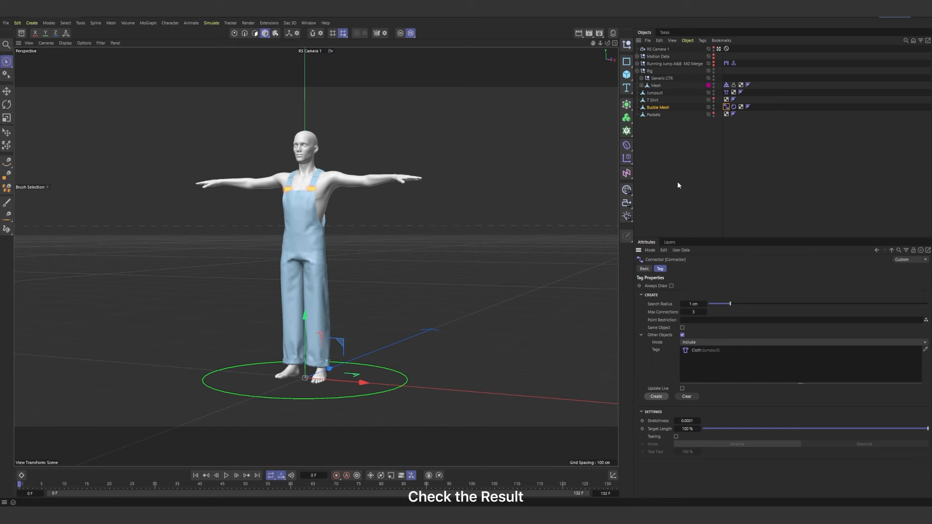
- Play the simulation to check the connected straps, and return to the start of the animation
click(679, 175)
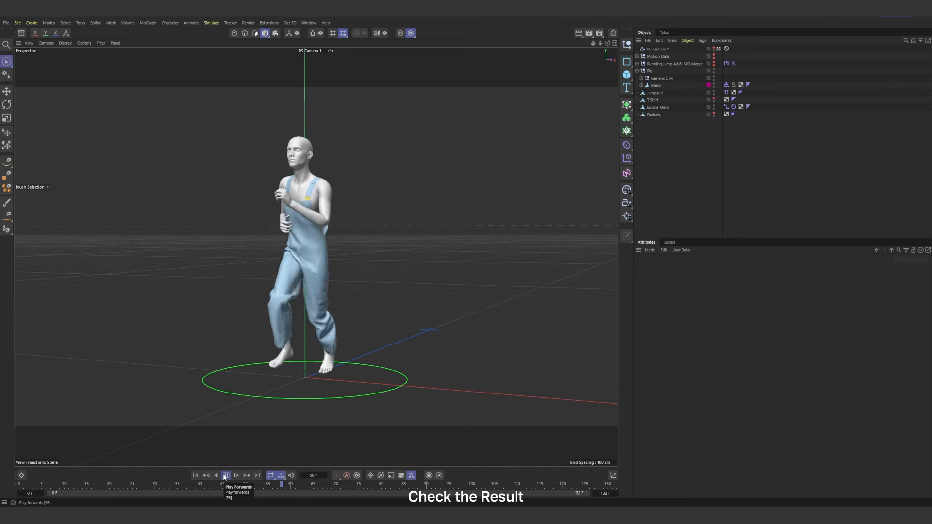
click(225, 476)
click(198, 476)
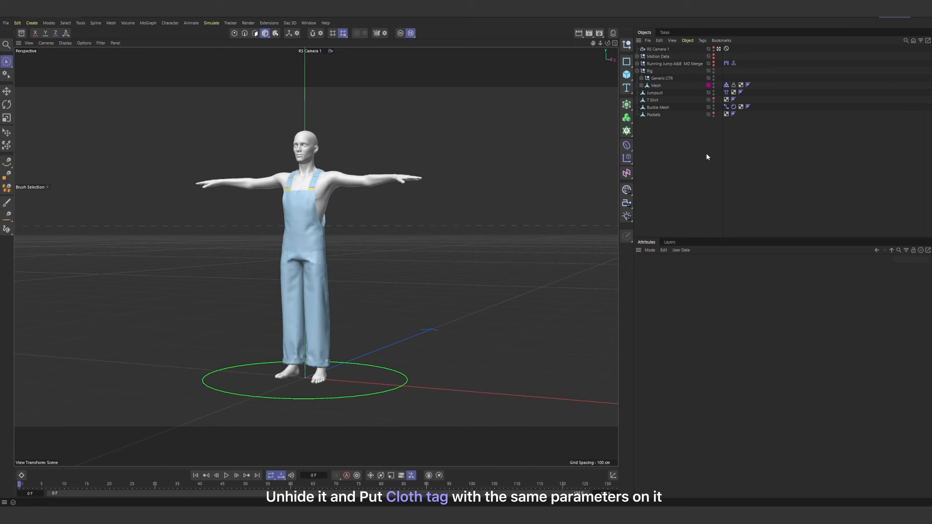
- Unhide the Pockets and add a Cloth tag with Bendiness 2, Stretchiness 0.2 and Thickness 0.2 cm
click(713, 115)
click(655, 115)
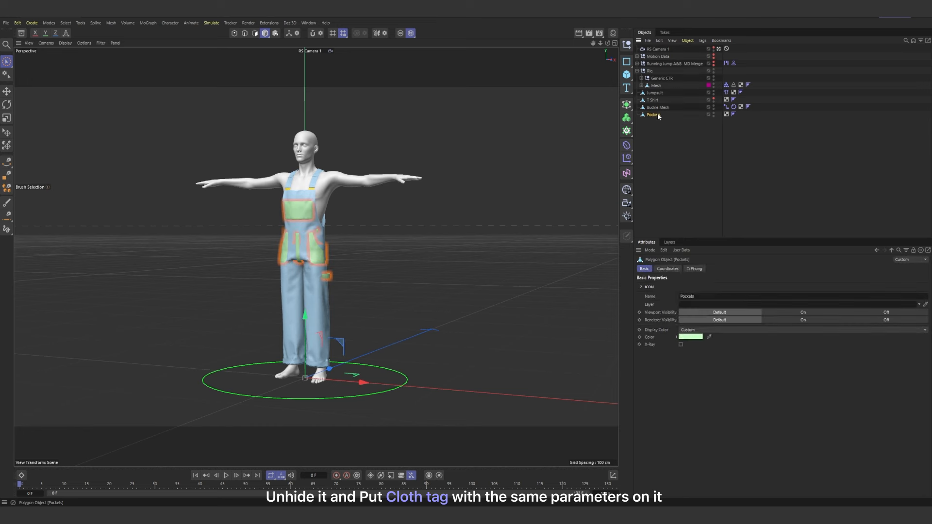
right_click(657, 115)
mouse_move(693, 219)
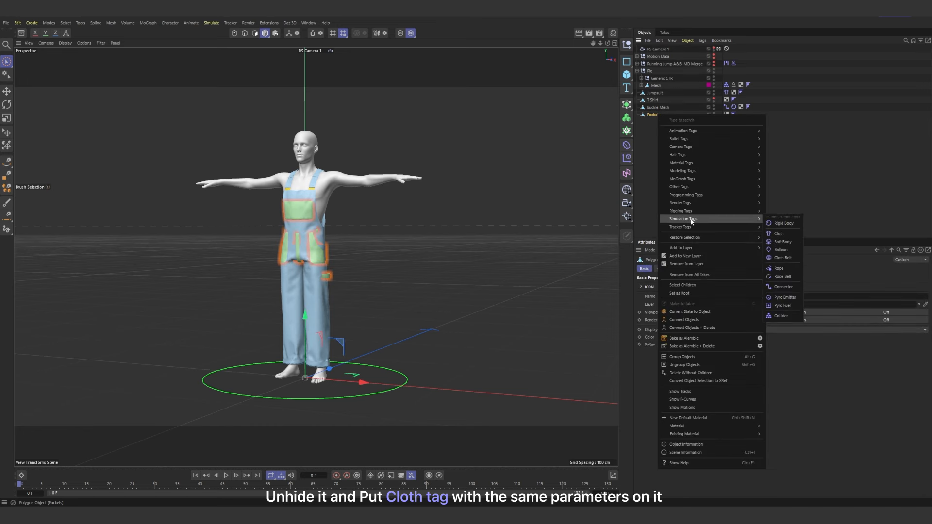
click(779, 234)
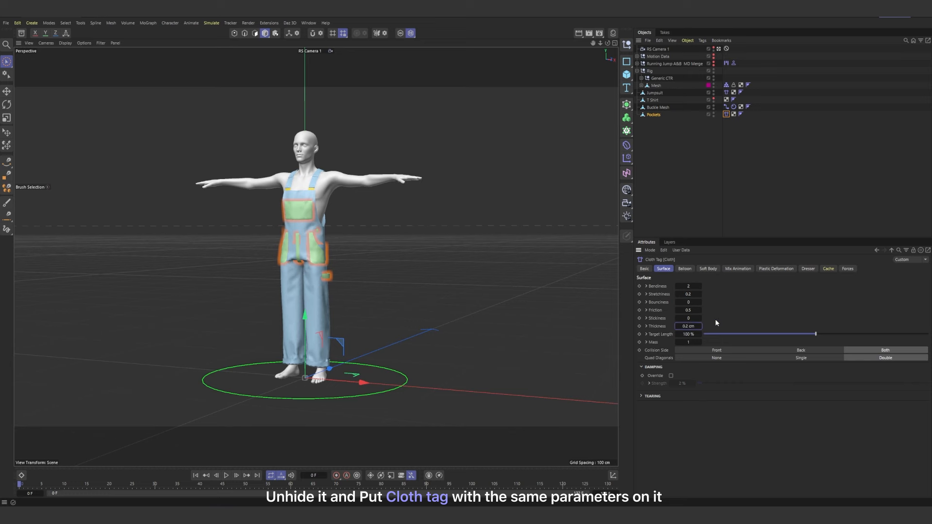
- Add a Connector simulation tag to the Pockets and set its mode to Include
right_click(663, 114)
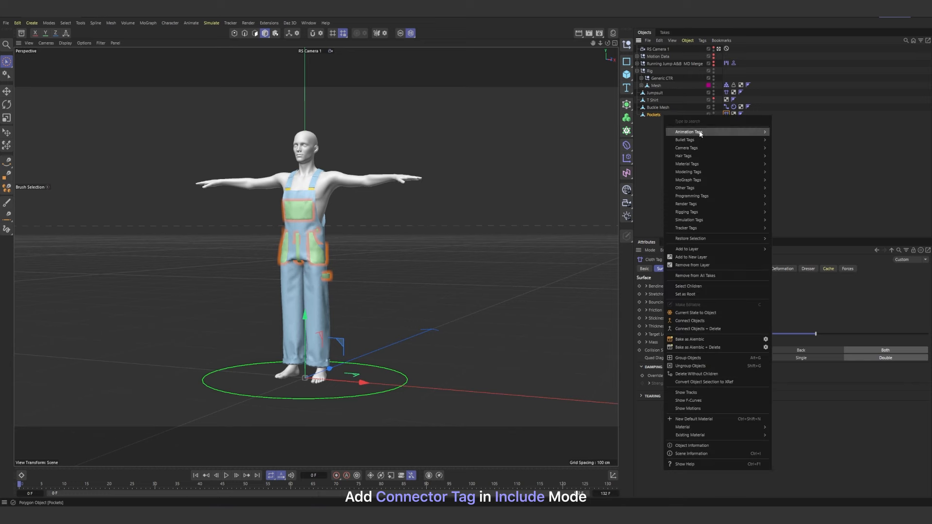
mouse_move(706, 219)
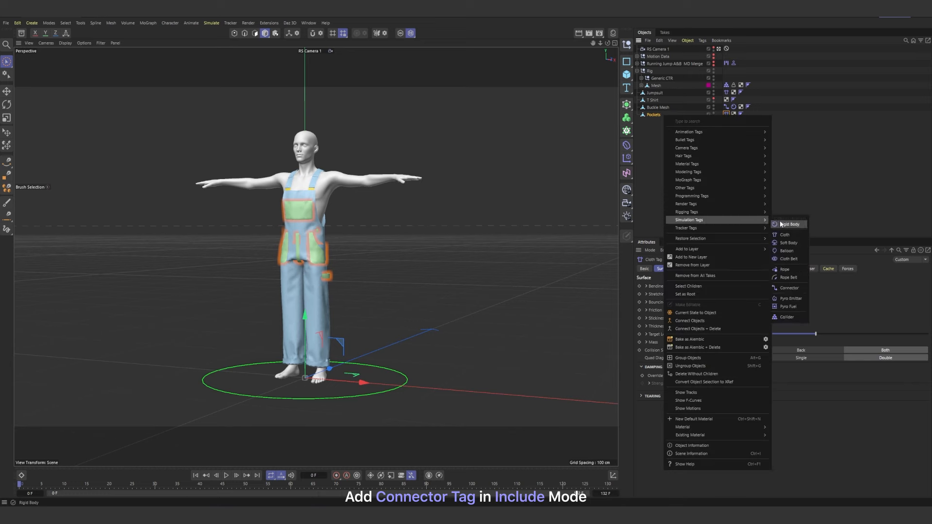
click(789, 289)
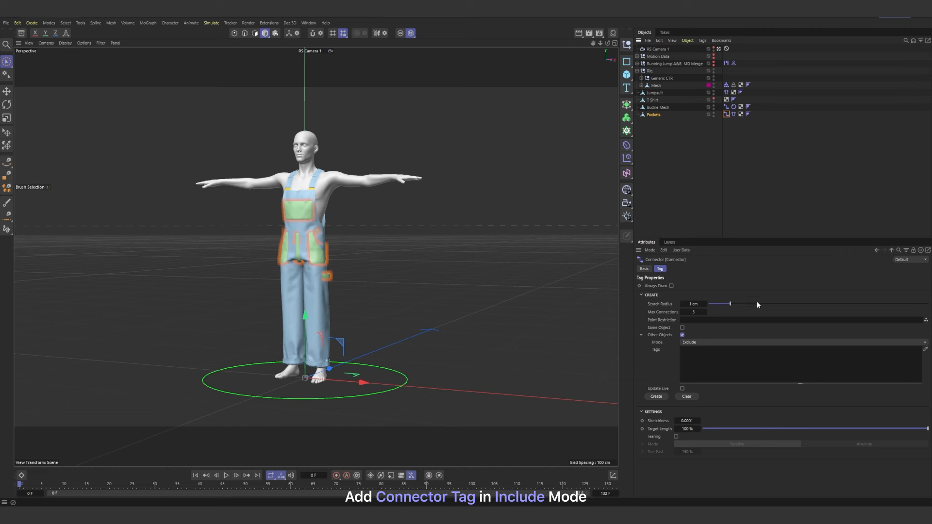
click(695, 342)
click(697, 359)
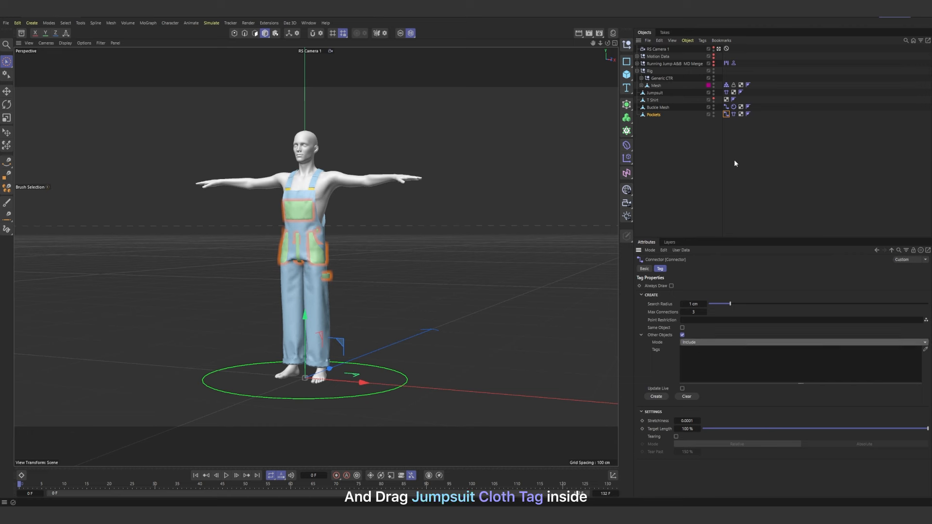
- Add the Jumpsuit's Cloth tag to the Pockets connector's list, set Search Radius to 0.1 cm and create the connections
drag(727, 96, 705, 325)
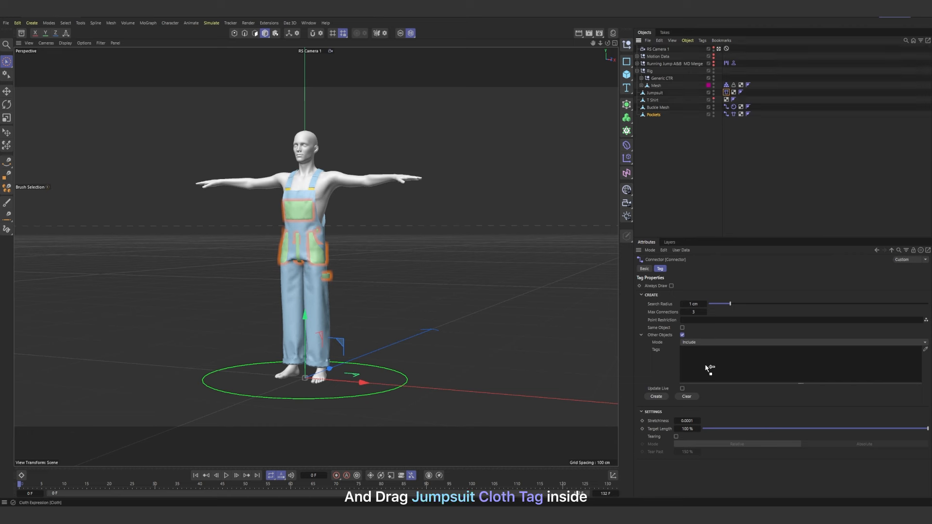
drag(710, 369, 703, 360)
click(695, 304)
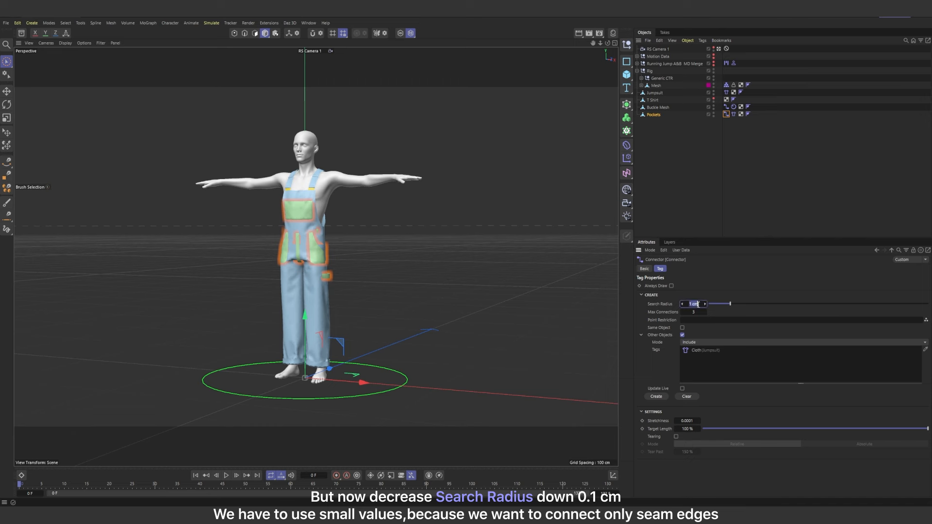
click(663, 396)
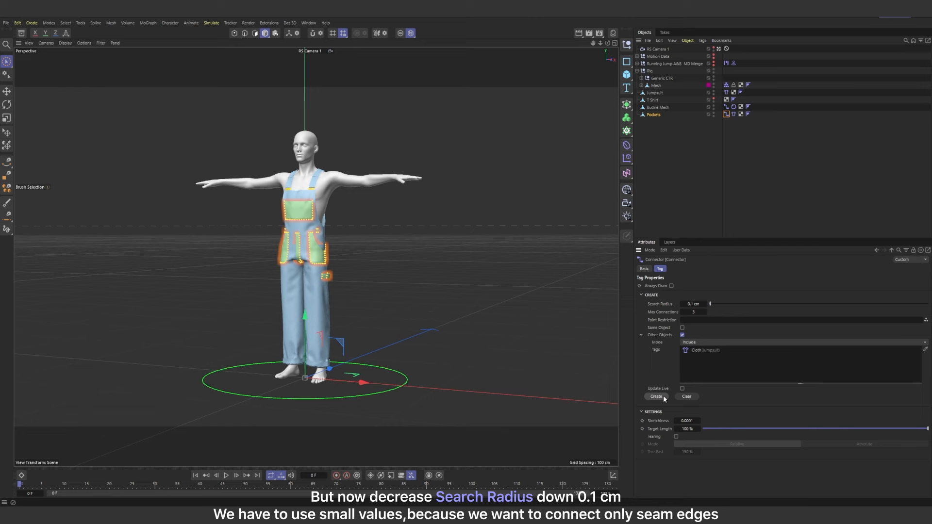
- Play the simulation to check the attached pockets, and return to the first frame
click(227, 475)
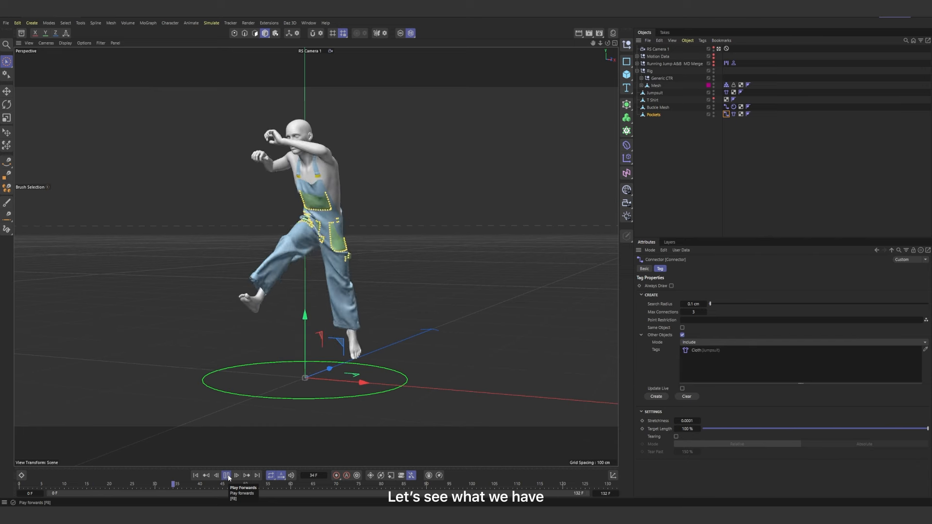
click(226, 475)
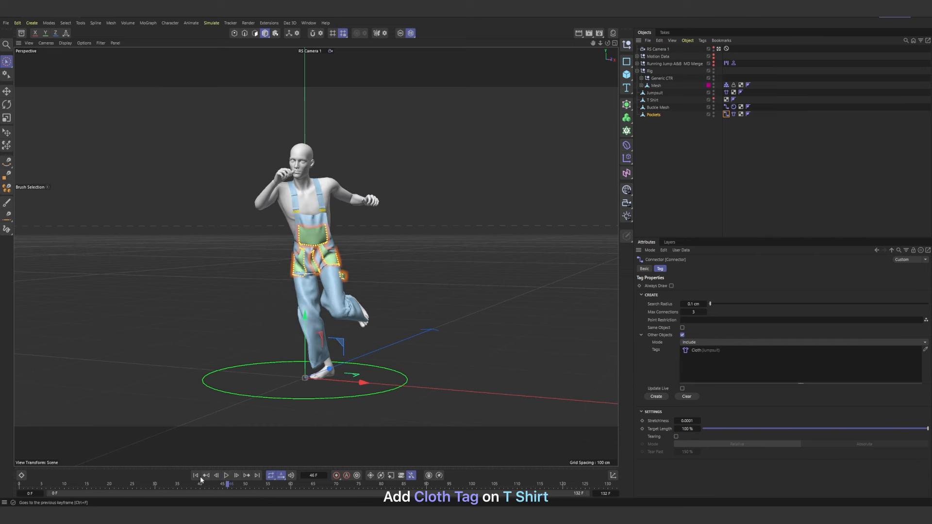
click(195, 475)
- Unhide the T Shirt and add a Cloth tag with Bendiness 2 and Thickness 0.2 cm
click(706, 125)
click(660, 100)
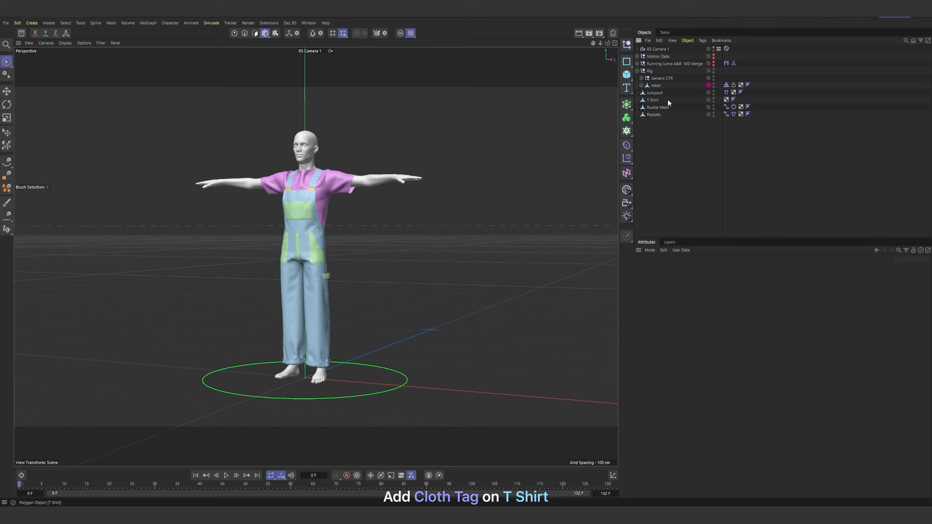
right_click(655, 100)
mouse_move(755, 203)
click(776, 221)
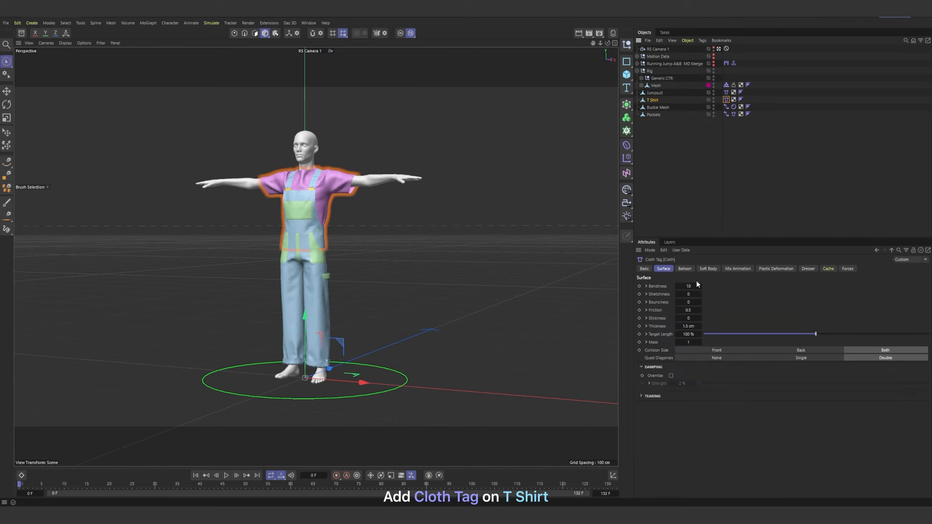
click(689, 326)
text(.2)
- Play the simulation to frame 102 and inspect the garments around the waist and pockets up close through the Default Camera
click(225, 476)
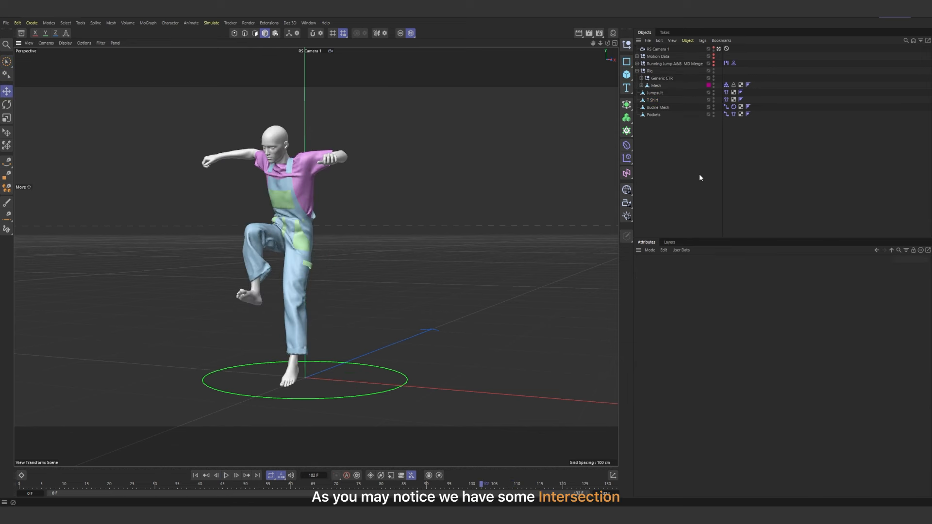
click(330, 51)
click(340, 59)
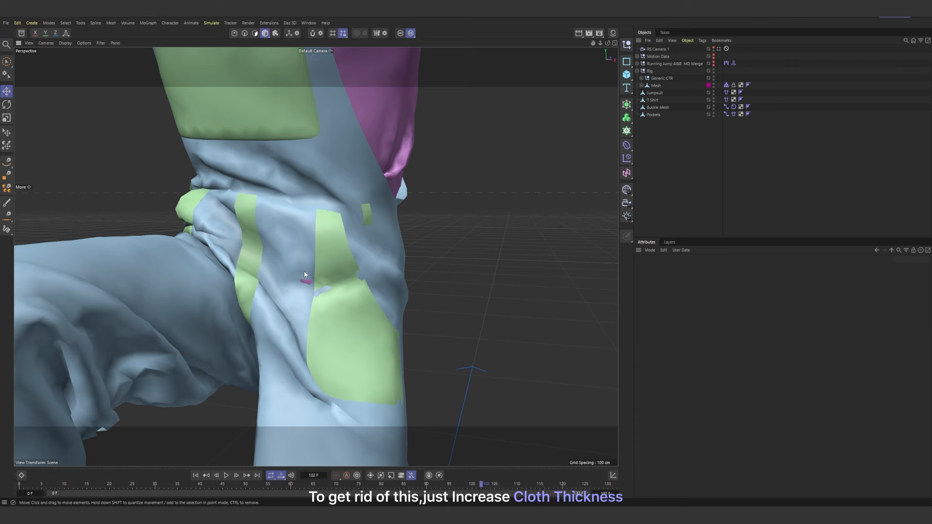
- Increase the Thickness of the Cloth tags on the Jumpsuit, T Shirt and Pockets together
click(726, 92)
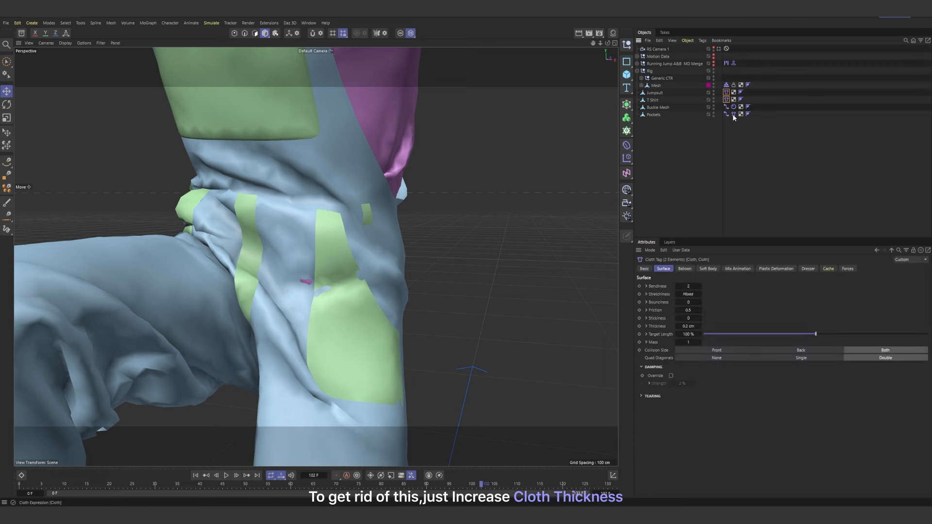
ctrl+click(733, 115)
click(692, 193)
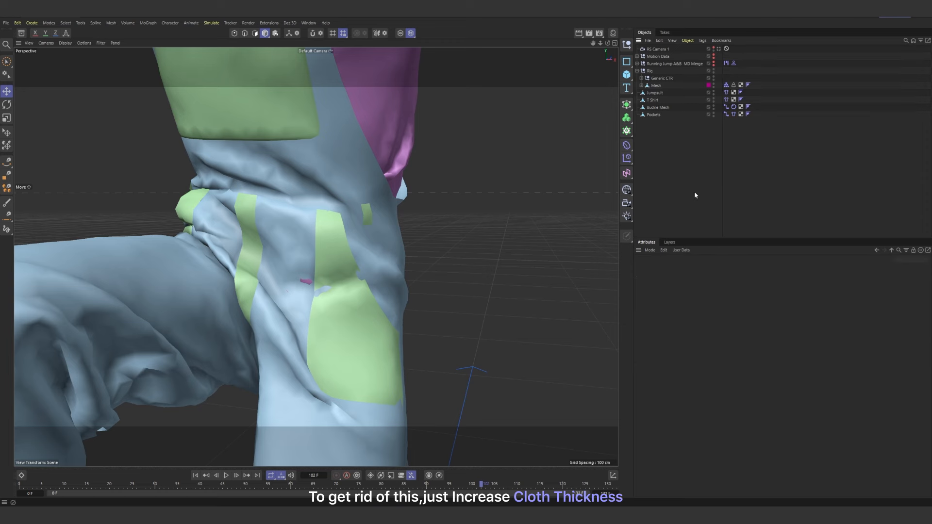
- Return to RS Camera 1 and replay the simulation from the first frame to check all the garments
click(330, 51)
click(350, 70)
click(196, 476)
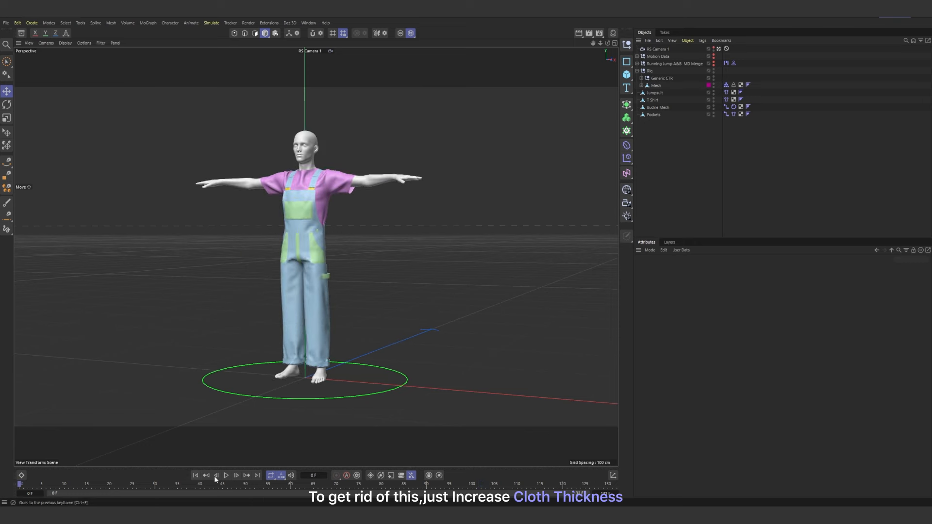
click(225, 475)
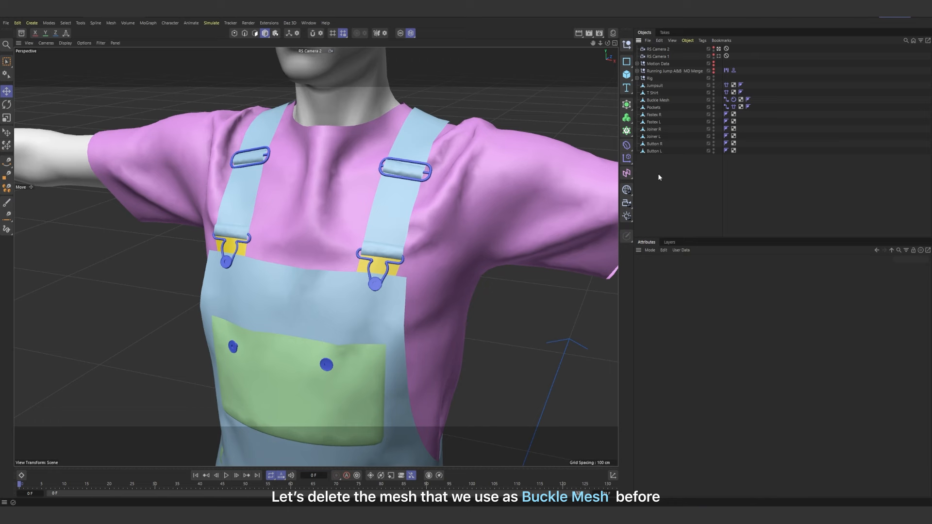
- Delete the Buckle Mesh and add a Rigid Body simulation tag to the Fastex R mesh
click(656, 100)
key(Delete)
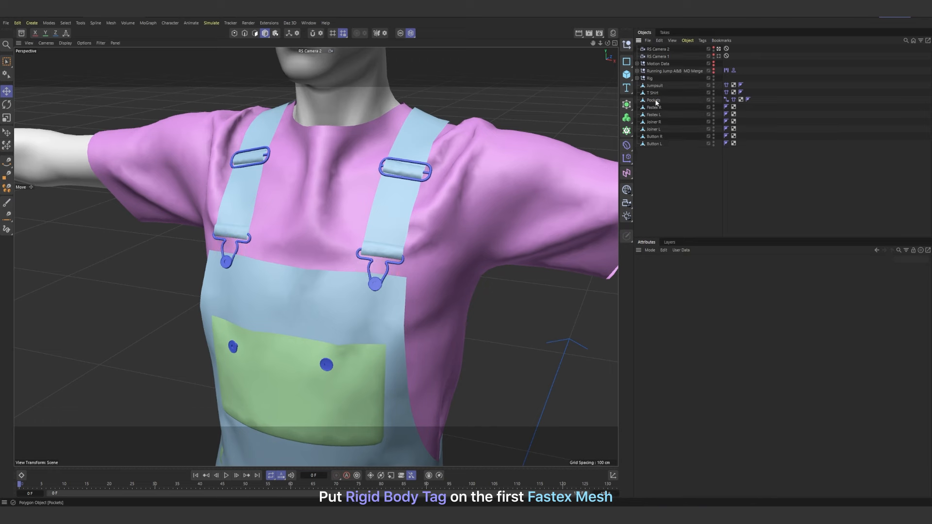
right_click(654, 107)
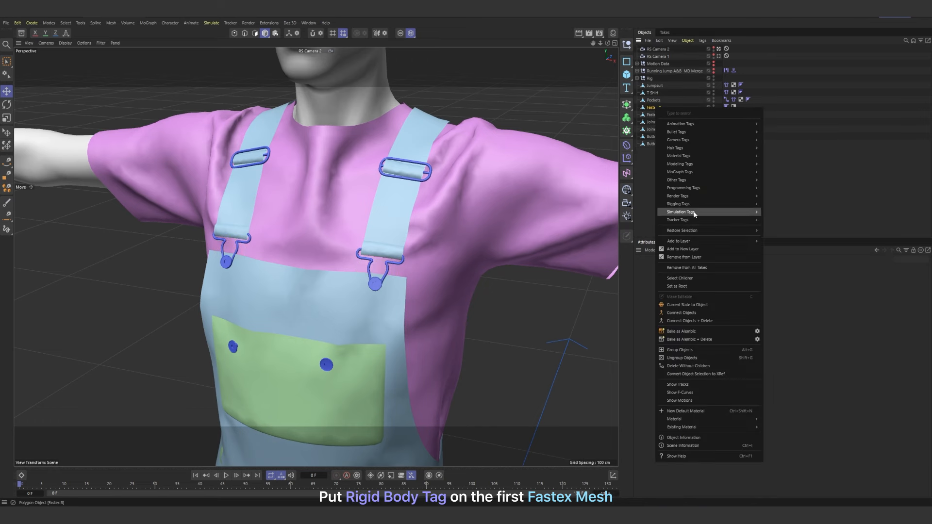
mouse_move(694, 212)
click(783, 215)
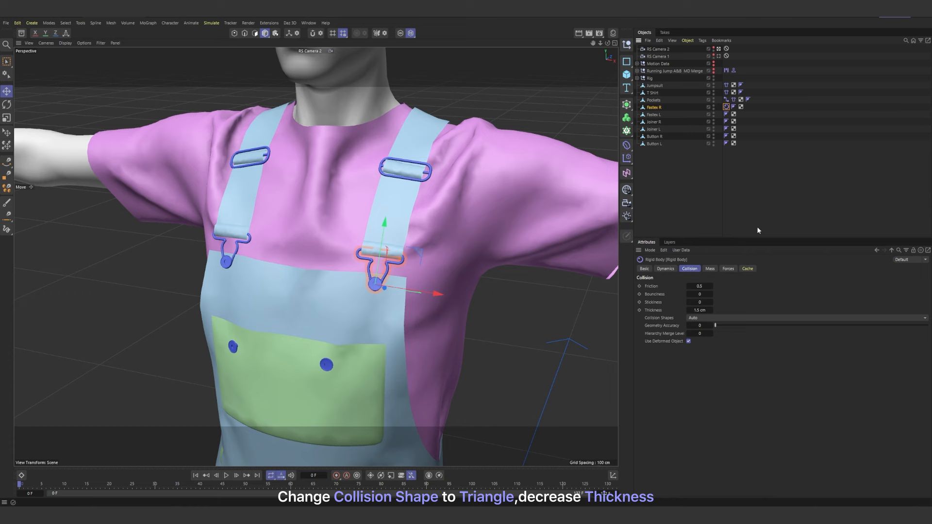
- Set the rigid body's Thickness to 0.3 cm and collision shape to Triangle Mesh, and copy the tag to Fastex L and all Joiner and Button meshes
double_click(699, 309)
click(697, 316)
click(700, 347)
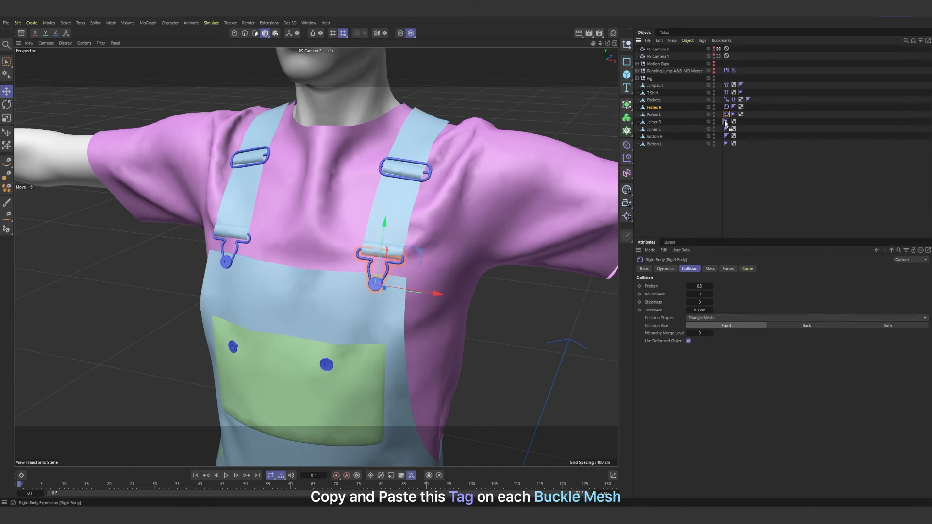
ctrl+drag(725, 138, 725, 144)
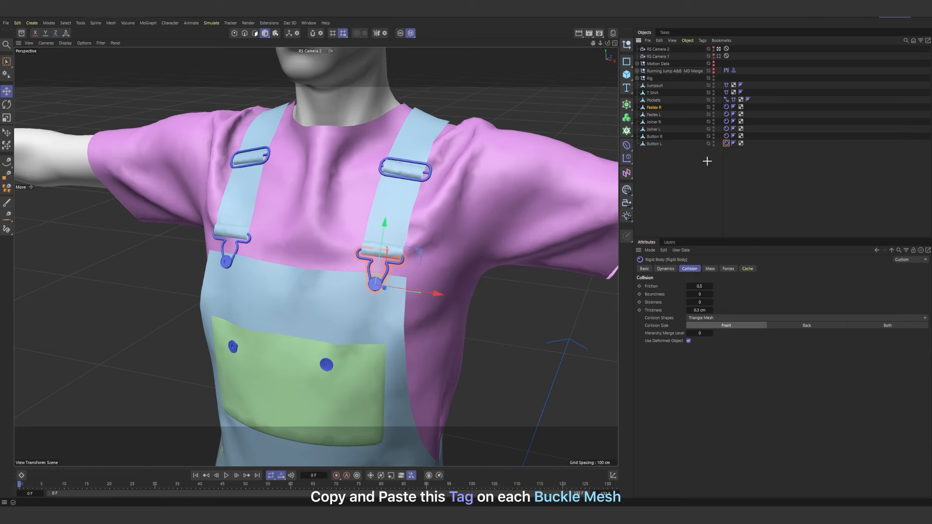
click(707, 164)
- Add a Connector tag to the Jumpsuit in Include mode and list the Rigid Body tags of both Fastex and both Joiner meshes
right_click(661, 86)
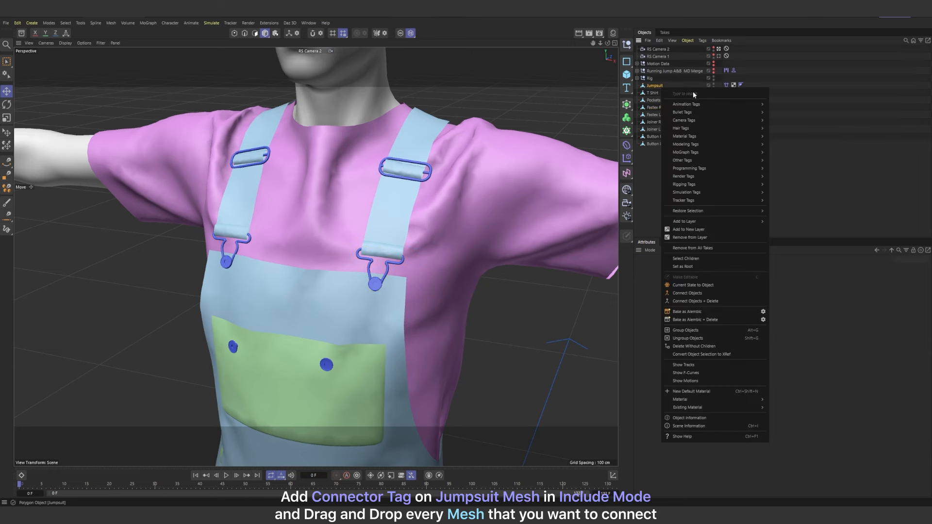
mouse_move(698, 192)
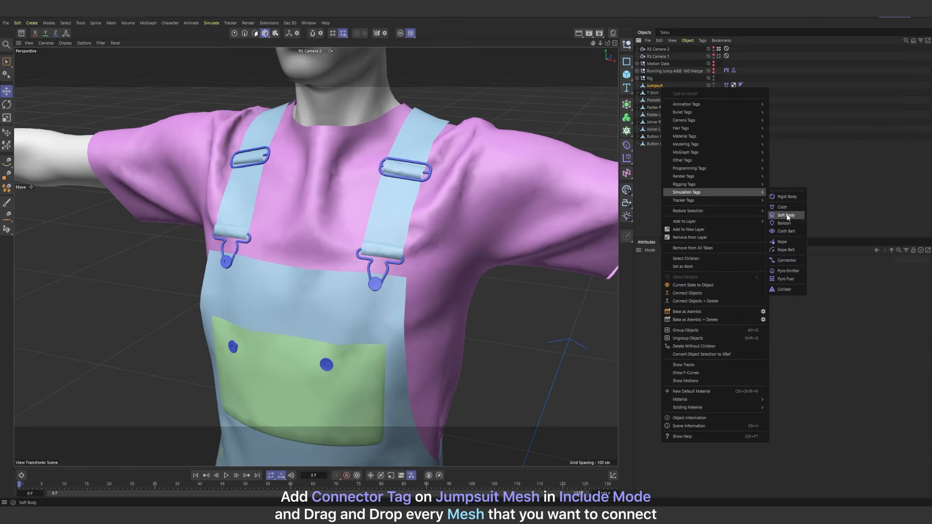
click(786, 260)
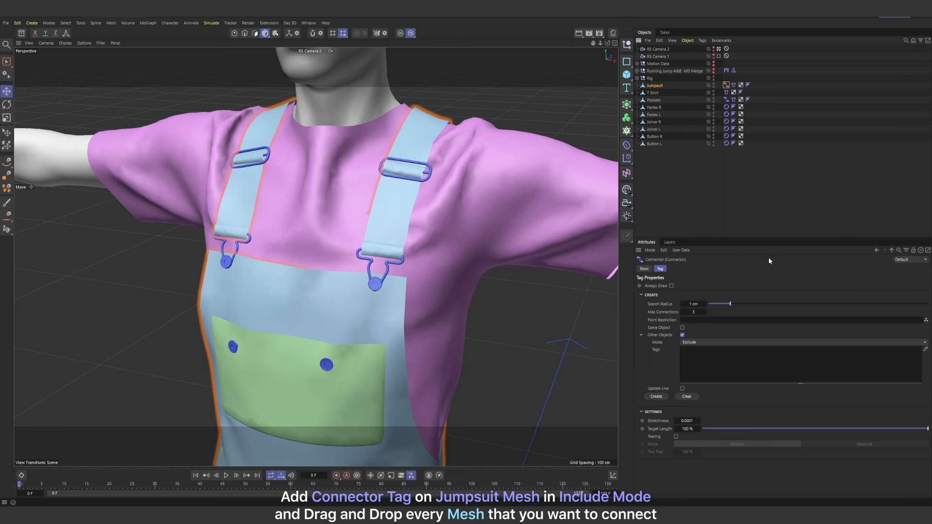
click(702, 342)
click(702, 355)
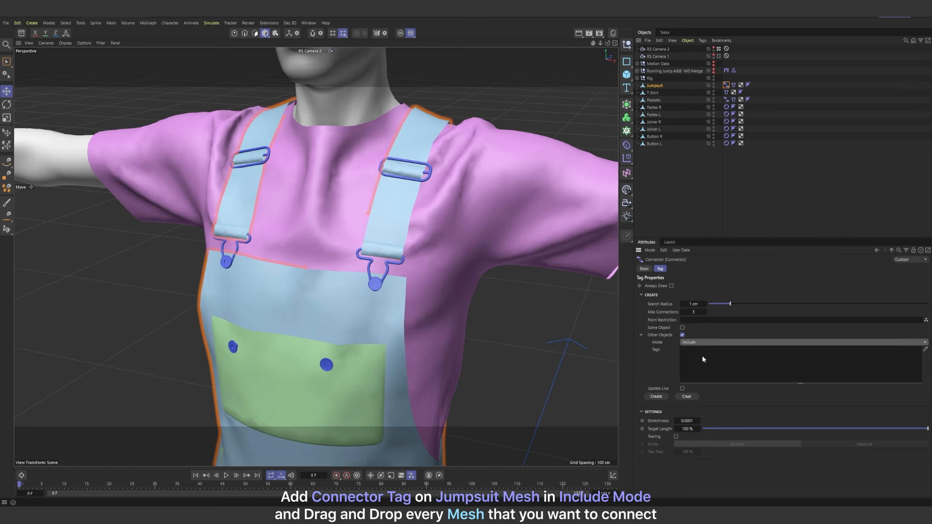
drag(726, 106, 715, 197)
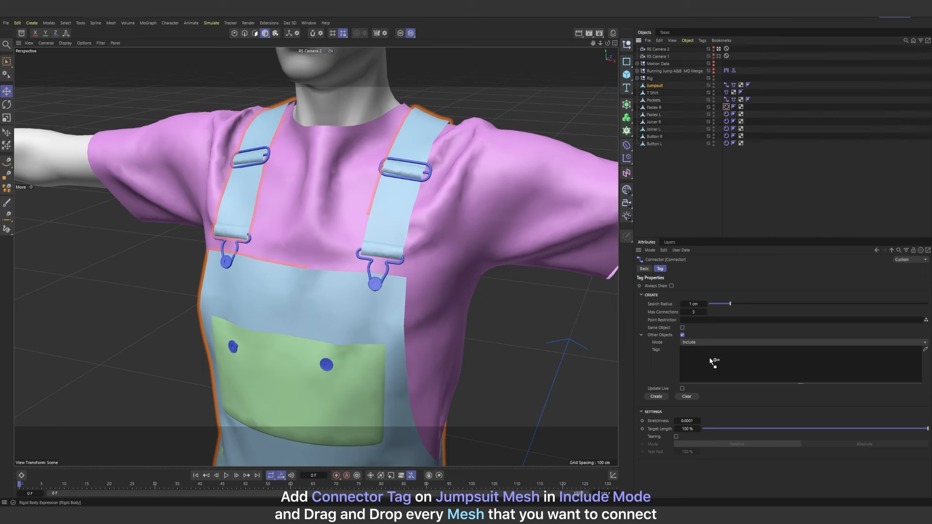
mouse_move(713, 362)
mouse_down()
mouse_move(701, 360)
mouse_move(714, 368)
mouse_up()
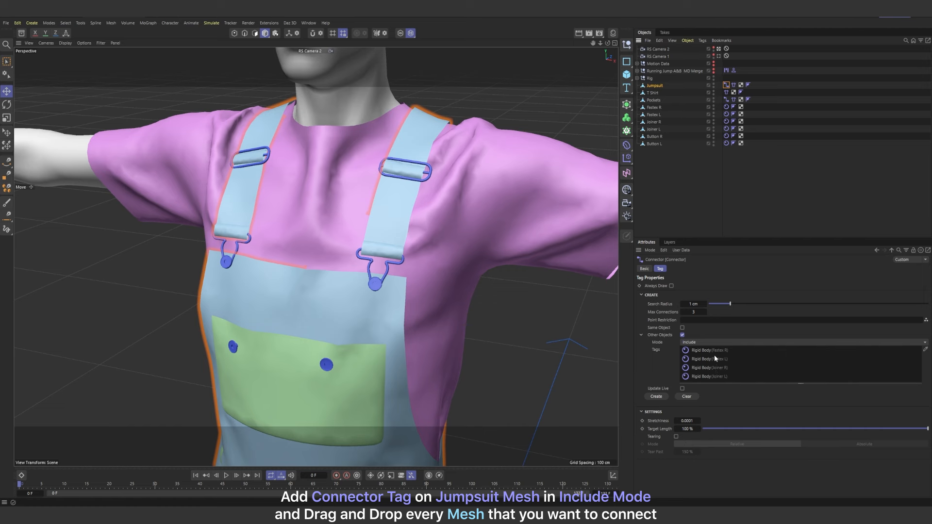
- Set the Jumpsuit connector's Search Radius to 5 cm and Max Connections to 5, and create the connections
text(5)
click(695, 311)
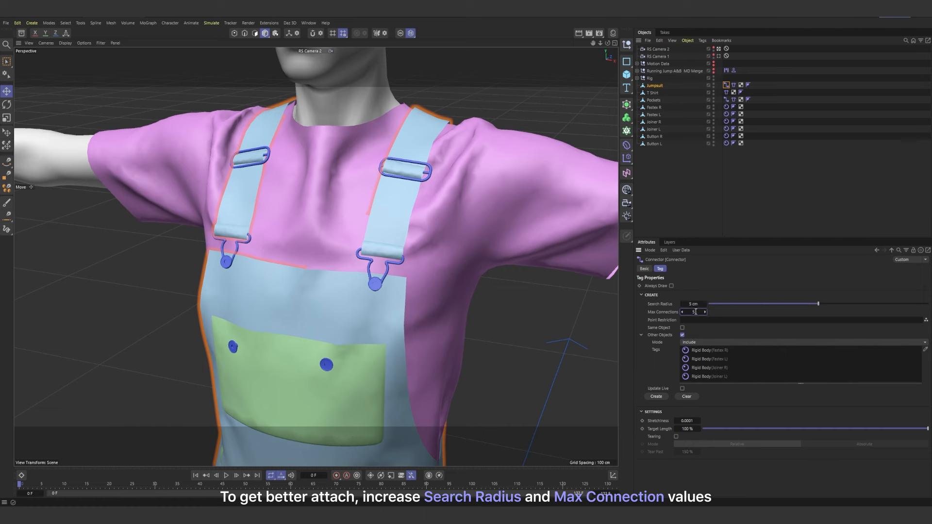
text(5)
click(656, 397)
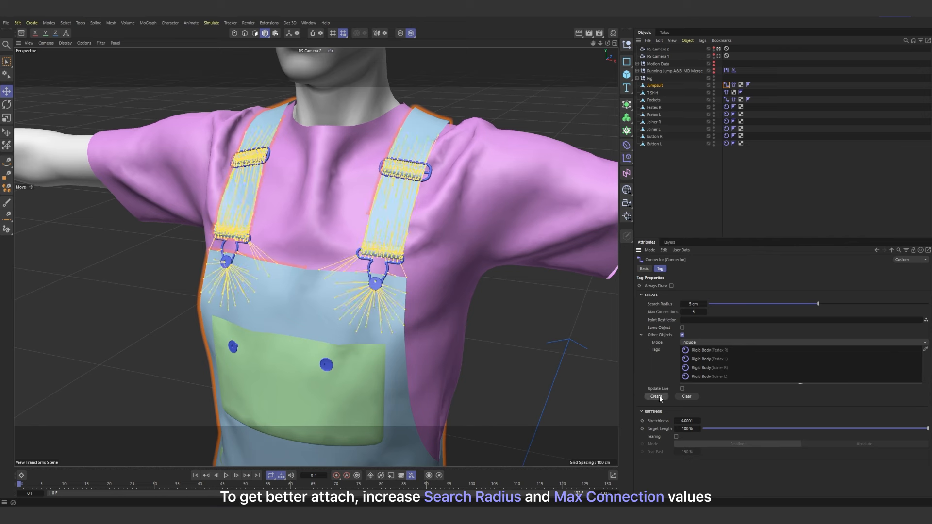
- Add a second Connector tag to the Pockets in Include mode with a Search Radius of 3 cm
right_click(660, 100)
mouse_move(704, 205)
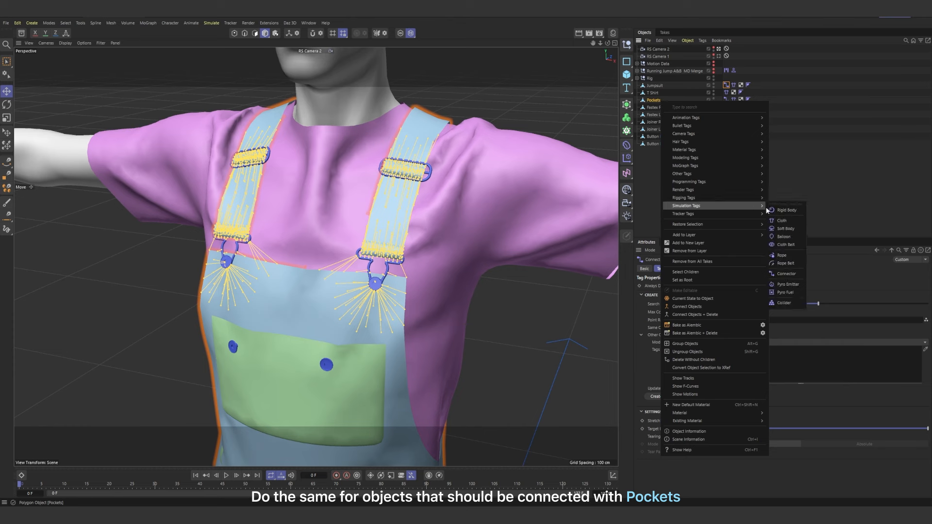
click(788, 270)
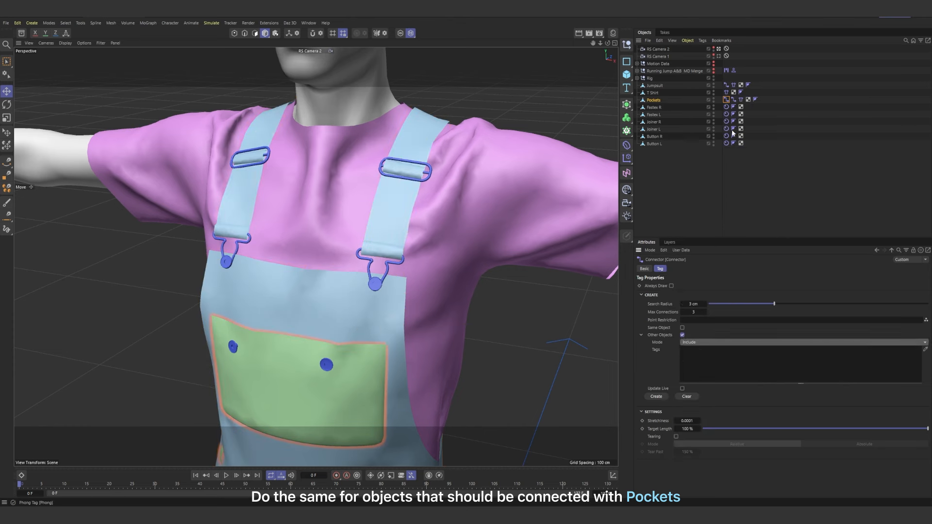
- List both Button Rigid Body tags in the Pockets connector, create the connections, and play the simulation with both connectors selected
click(656, 396)
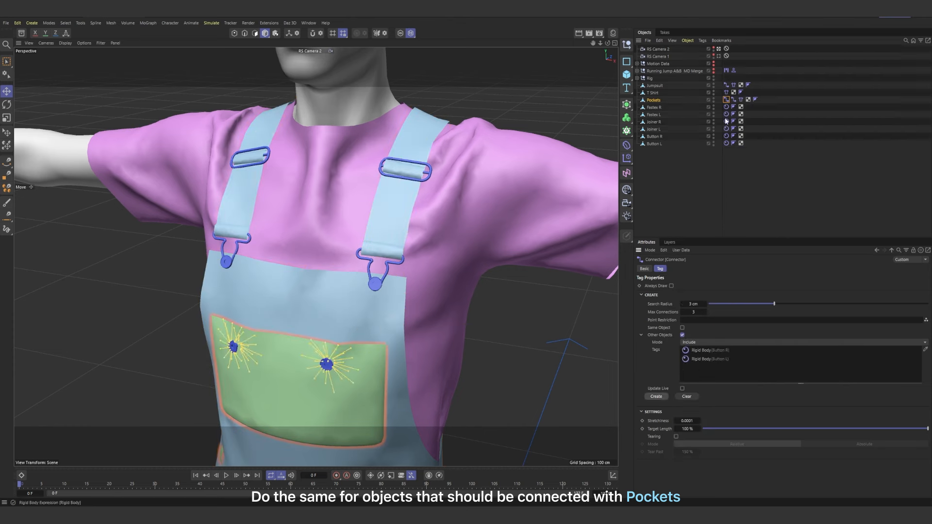
ctrl+click(726, 85)
click(227, 476)
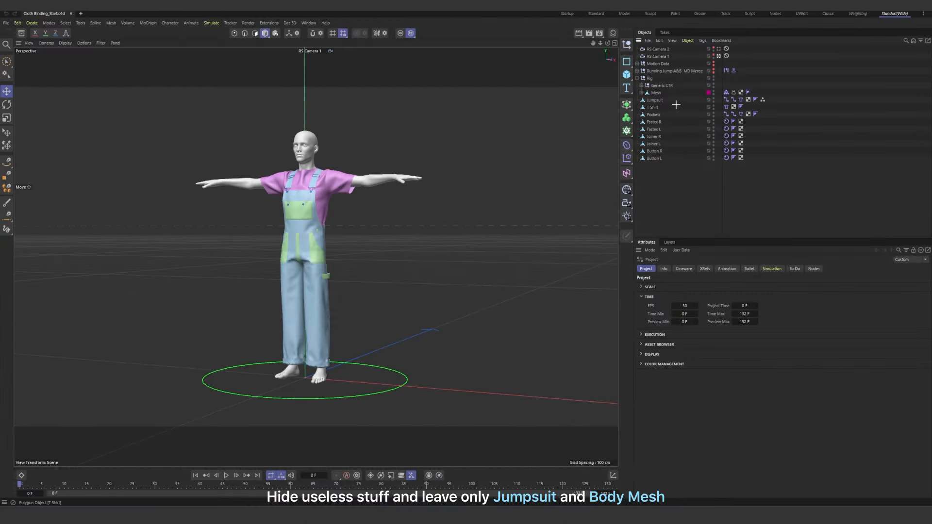
- Turn off viewport visibility for the T Shirt, Pockets, and all Fastex, Joiner and Button meshes
drag(678, 103, 653, 166)
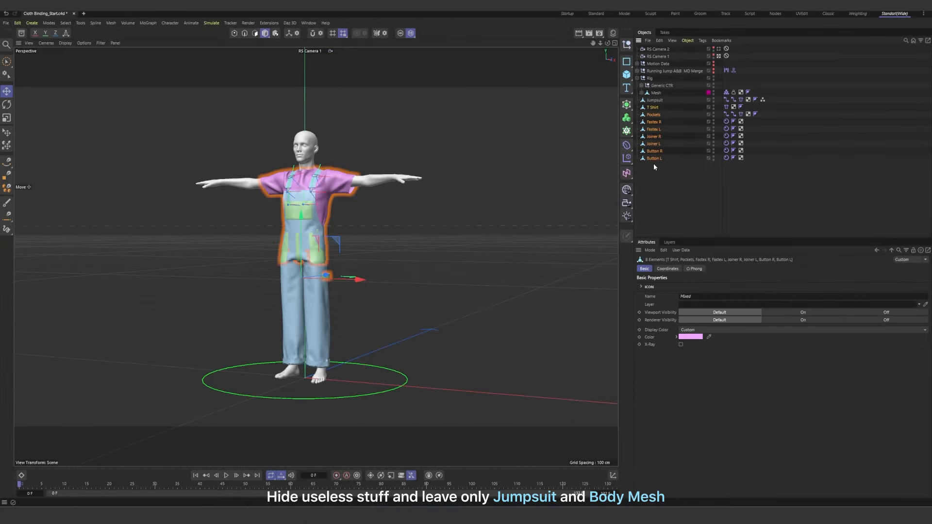
click(880, 313)
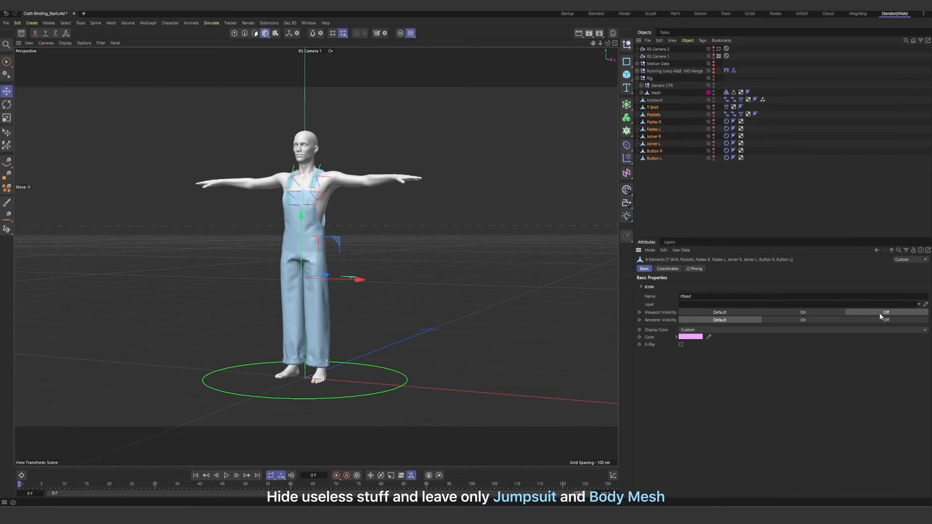
- Open the Property Transfer Manager and assign the body Mesh as source and the Jumpsuit as target
click(655, 100)
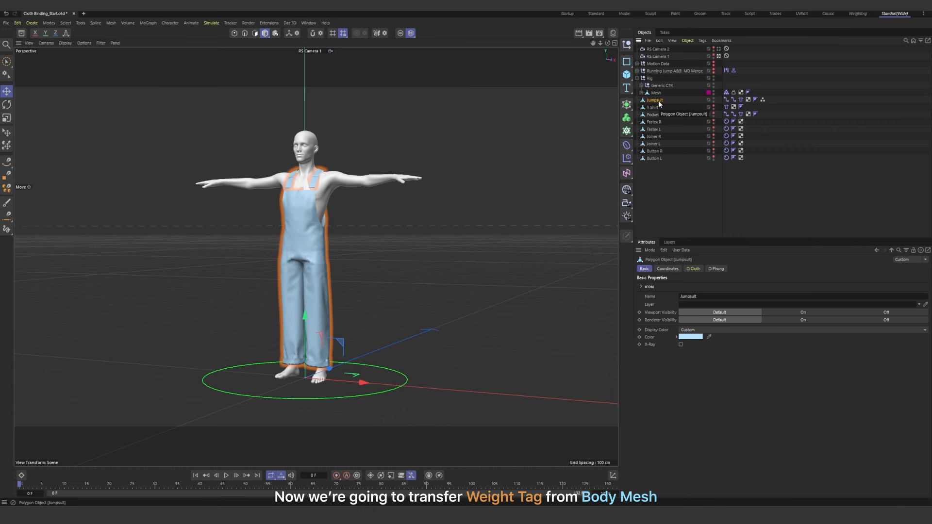
click(173, 24)
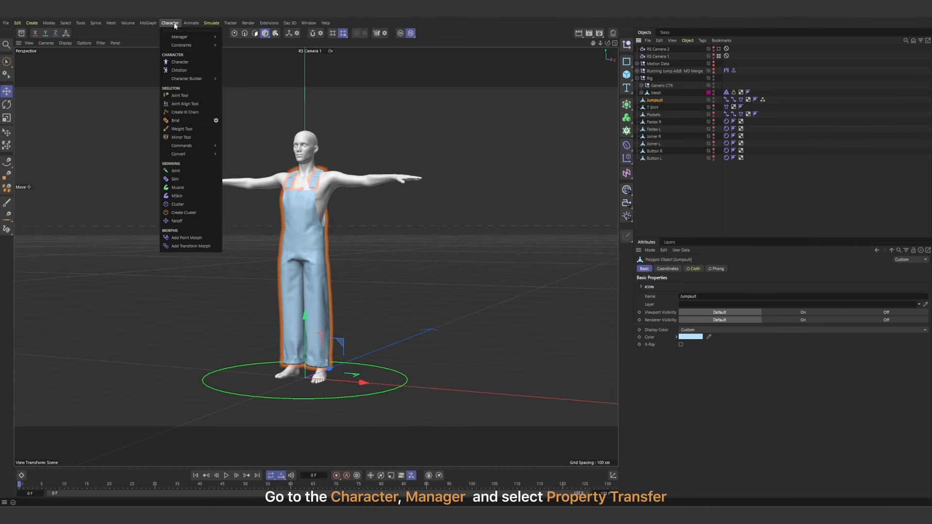
mouse_move(205, 37)
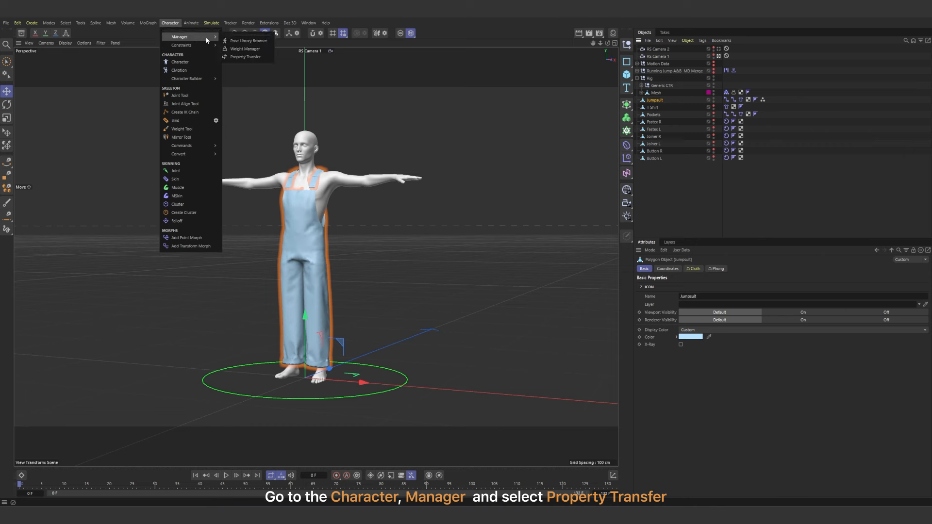
click(249, 58)
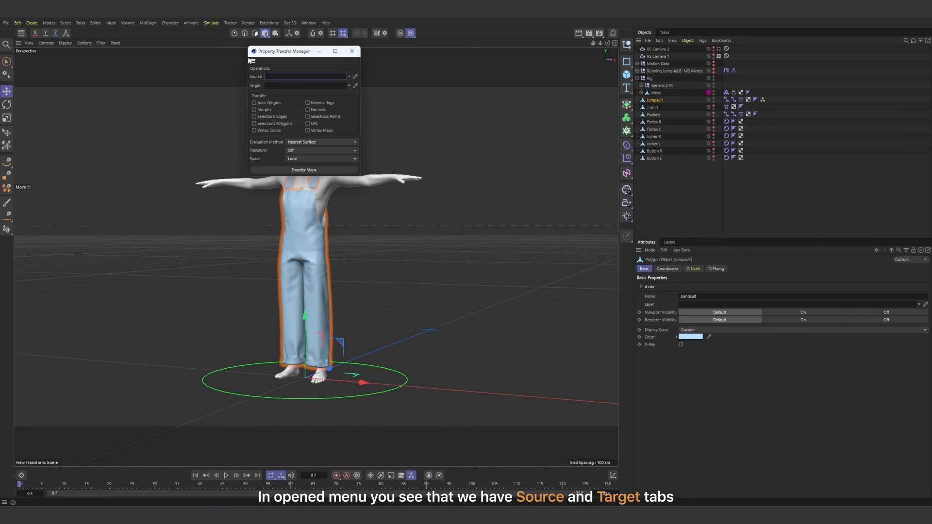
drag(660, 92, 328, 80)
click(654, 100)
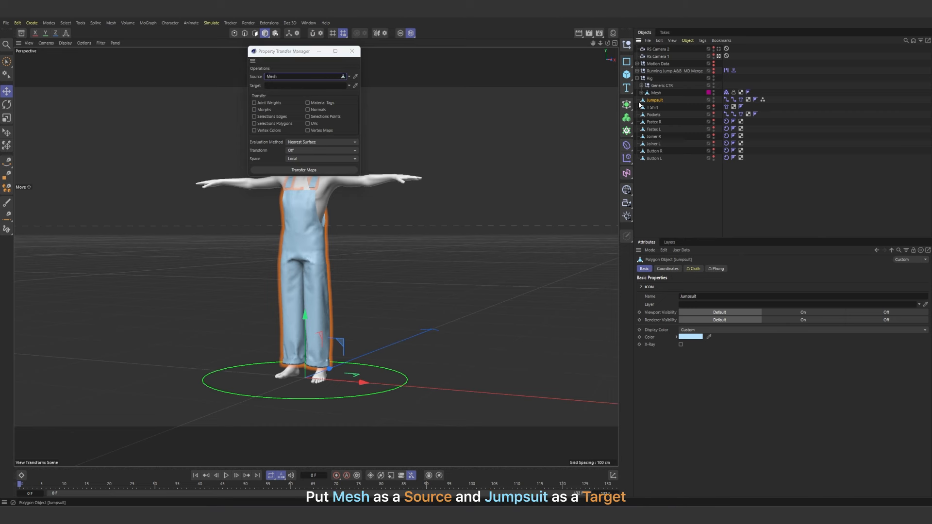
drag(646, 104, 333, 91)
- Transfer Joint Weights to the Jumpsuit using Nearest Polygon (With Data Breaks) in Global space, and display the transferred weights on it
click(255, 103)
click(298, 144)
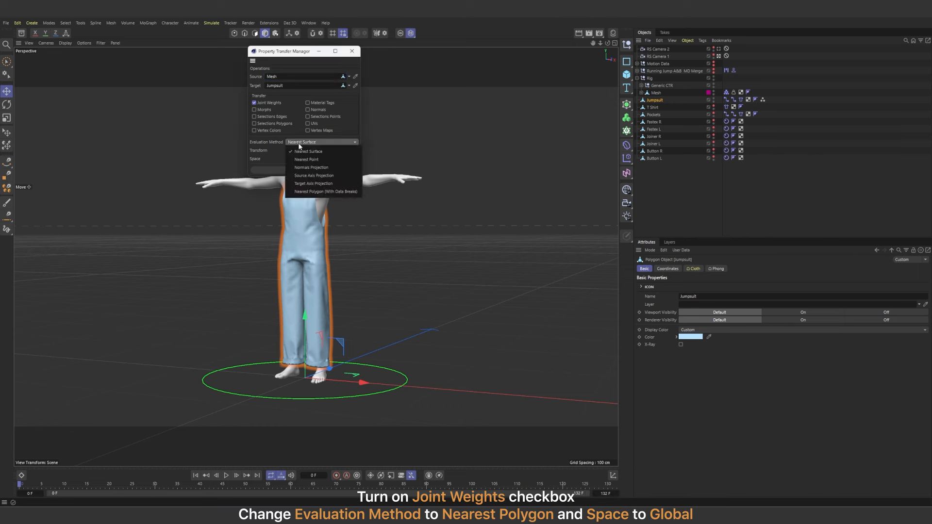
click(315, 192)
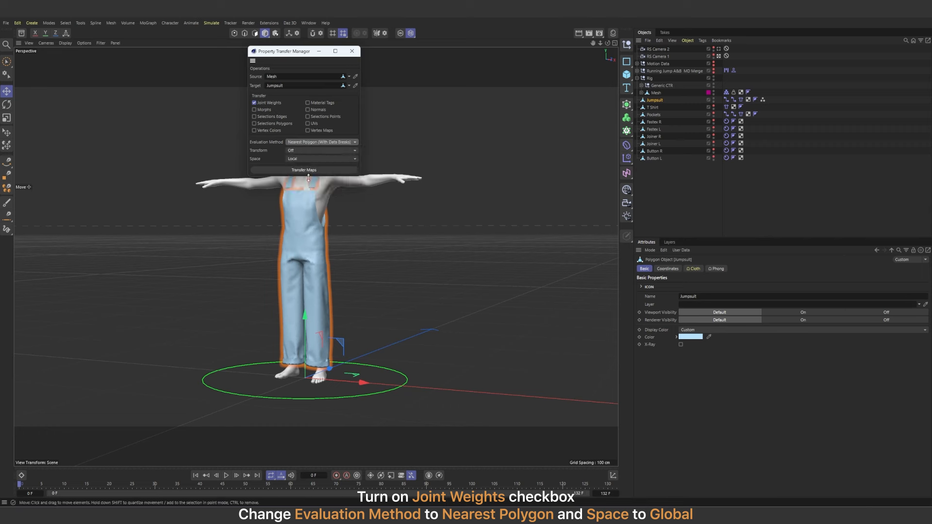
click(306, 159)
click(306, 175)
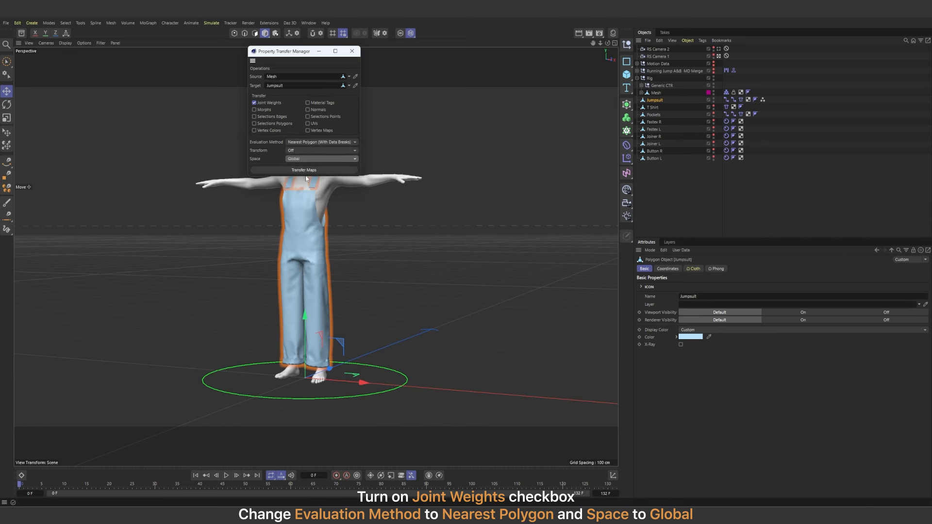
click(306, 170)
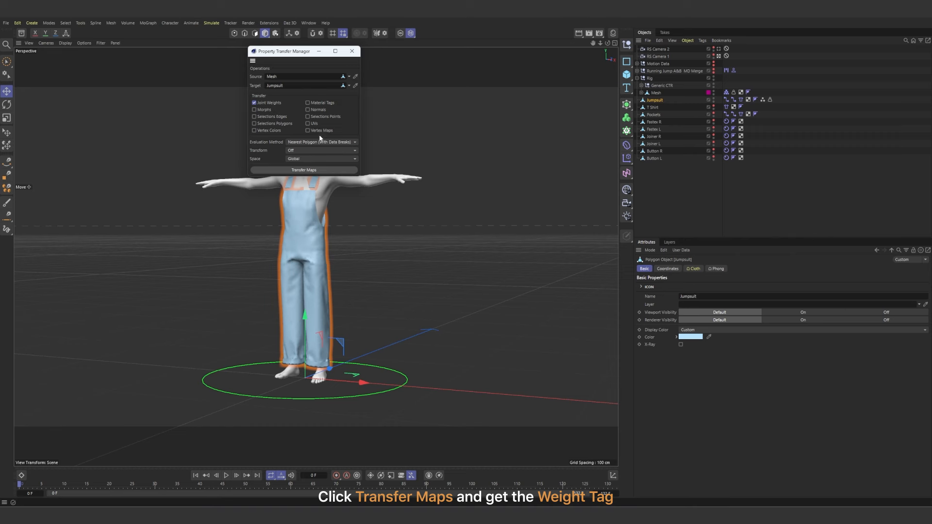
click(319, 51)
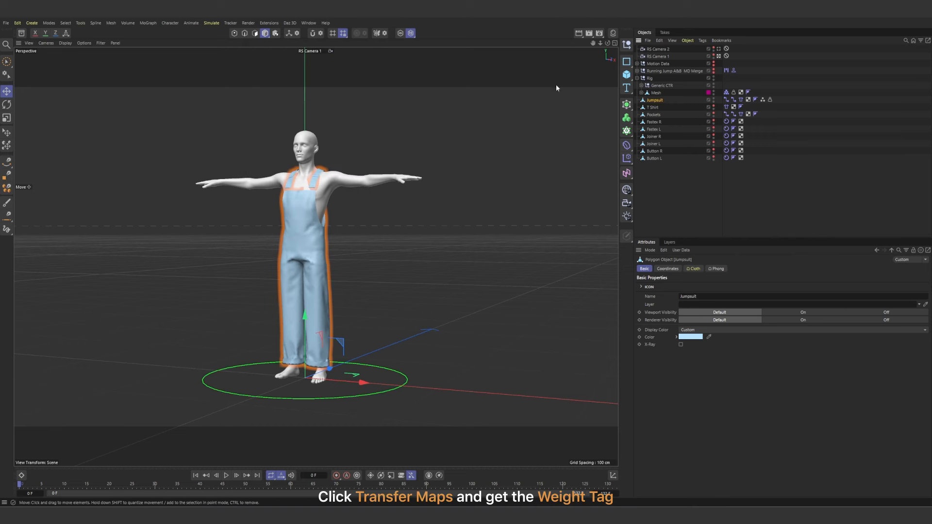
double_click(769, 100)
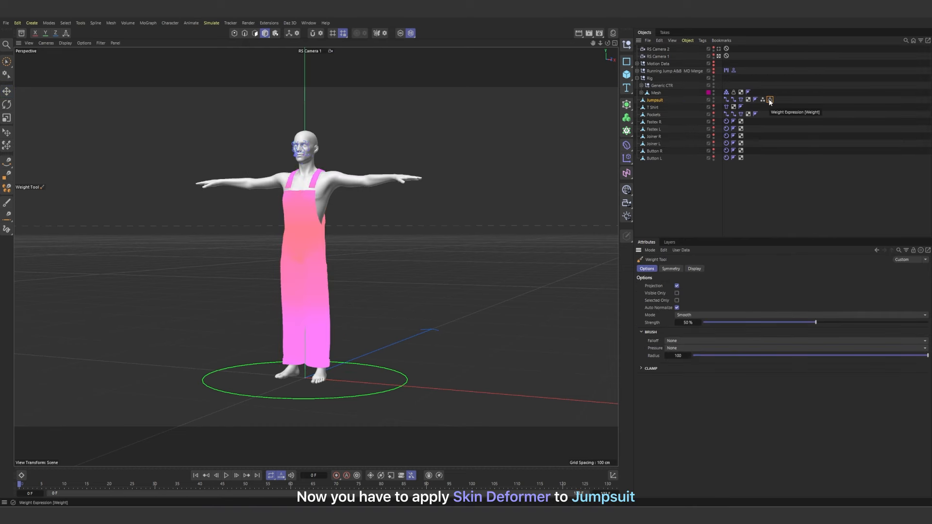